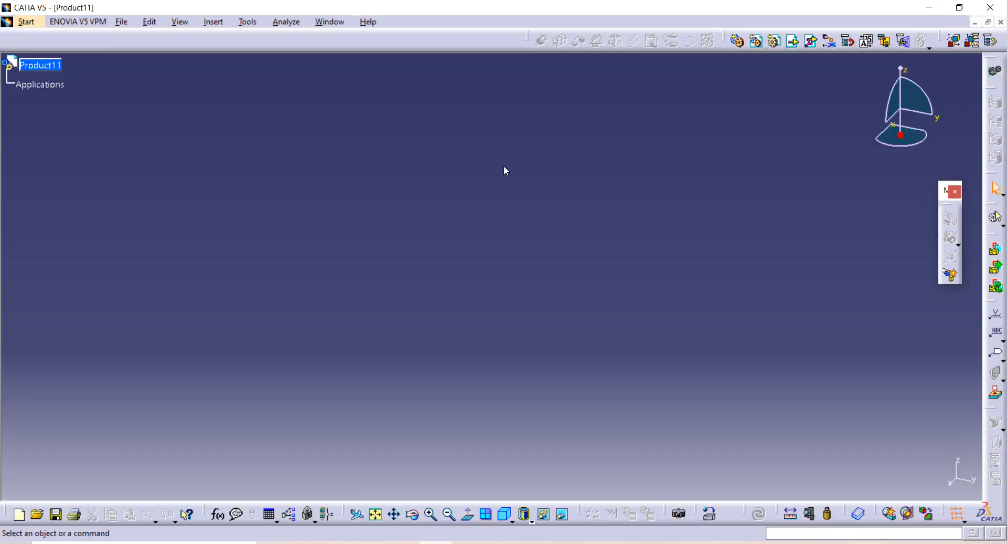
Insert the existing bracket part from the shock assembly folder into Product11
{"action": "left_click", "coordinate": [794, 42]}
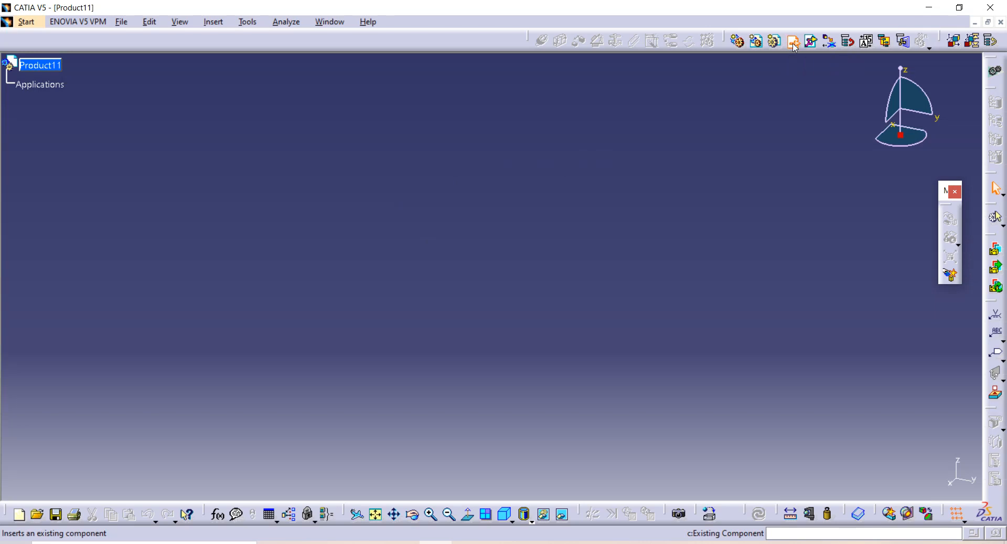
{"action": "left_click", "coordinate": [46, 66]}
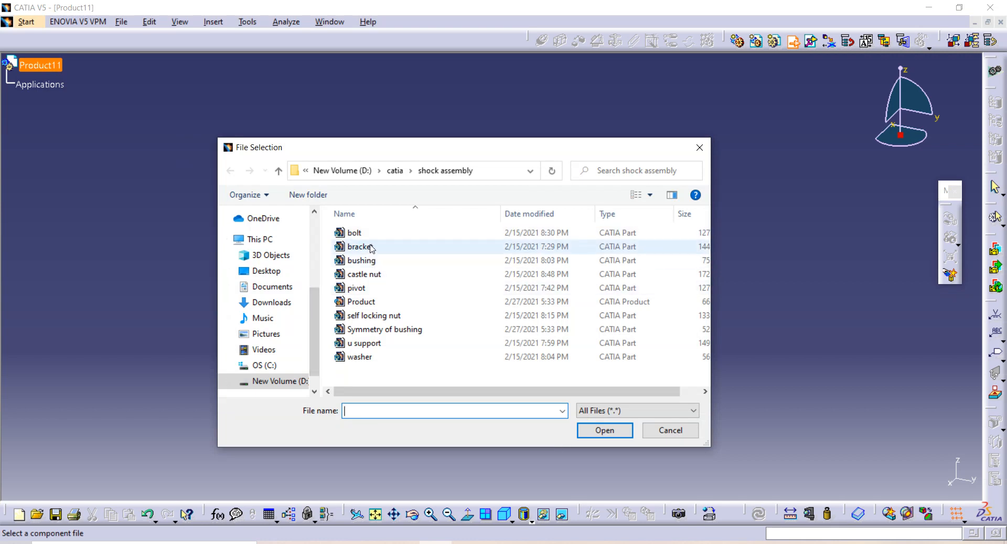
{"action": "left_click", "coordinate": [362, 246]}
{"action": "left_click", "coordinate": [605, 430]}
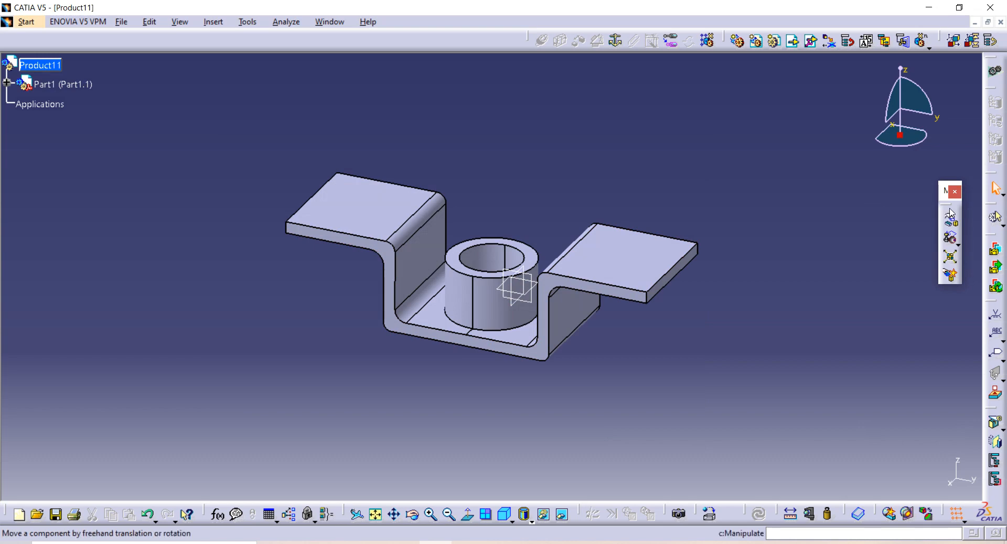
Move the bracket freehand within the YZ plane, upward and along positive Y, and accept the manipulation
{"action": "left_click", "coordinate": [951, 219]}
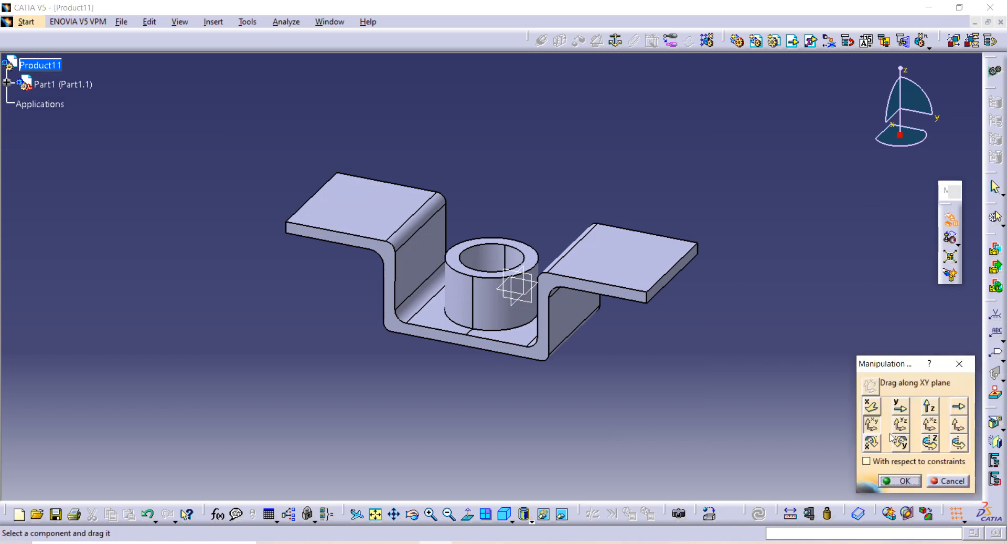
{"action": "left_click", "coordinate": [900, 423]}
{"action": "left_click_drag", "start_coordinate": [514, 342], "coordinate": [682, 241]}
{"action": "left_click_drag", "start_coordinate": [624, 314], "coordinate": [589, 280]}
{"action": "left_click", "coordinate": [872, 423]}
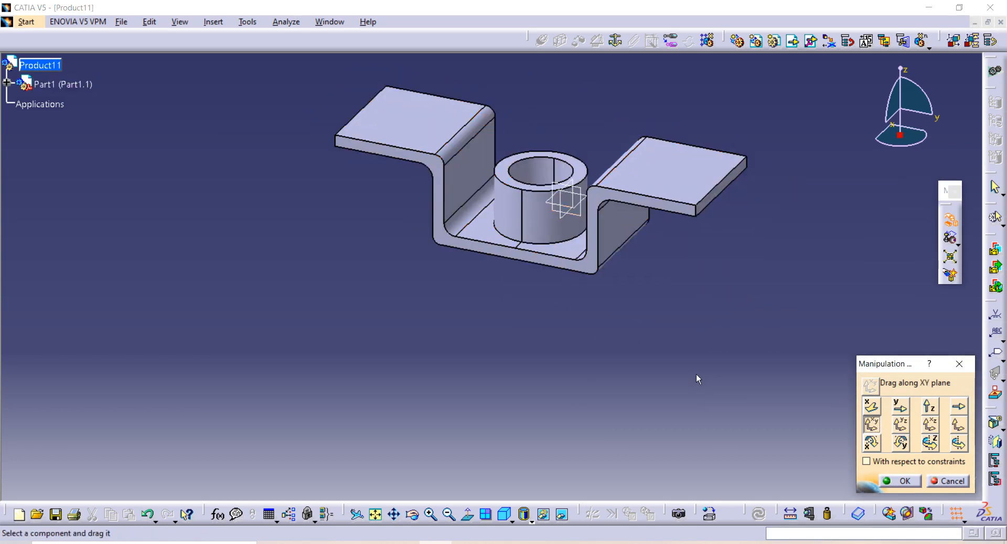
{"action": "left_click", "coordinate": [909, 480]}
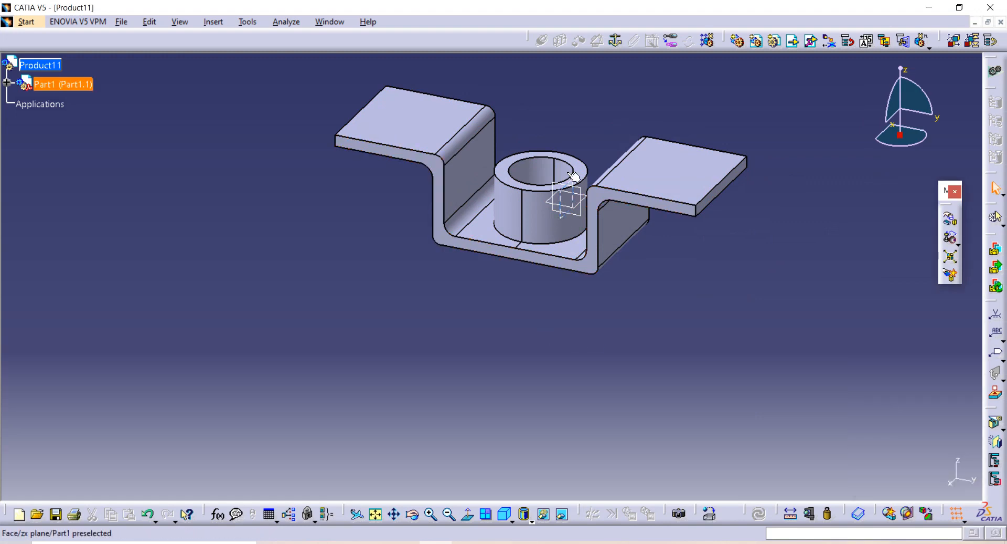
Apply a Fix constraint to the bracket to anchor it in the assembly
{"action": "left_click", "coordinate": [614, 44]}
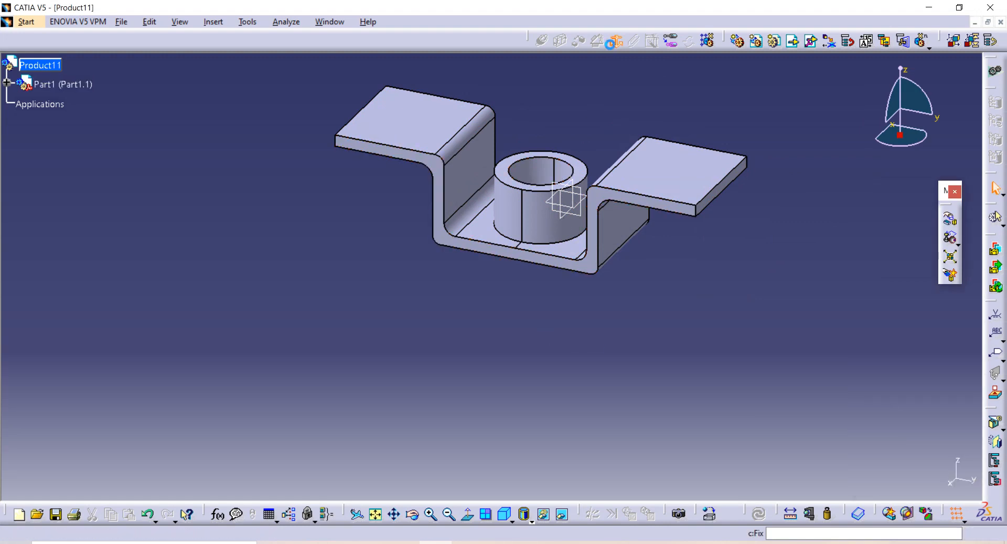
{"action": "left_click", "coordinate": [658, 167]}
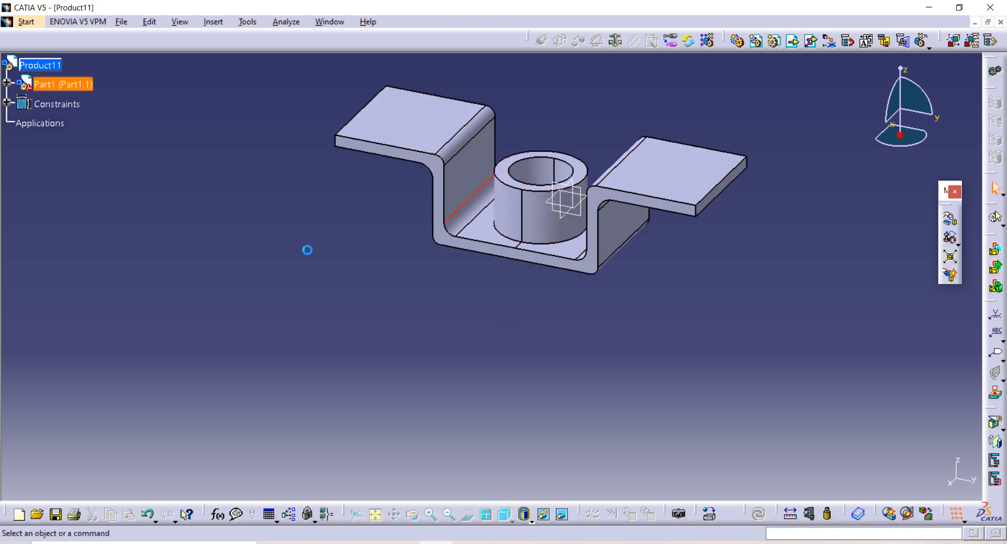
{"action": "left_click", "coordinate": [306, 247]}
Insert the existing u support part from the shock assembly folder into Product11
{"action": "middle_click_drag", "start_coordinate": [414, 215], "coordinate": [414, 270]}
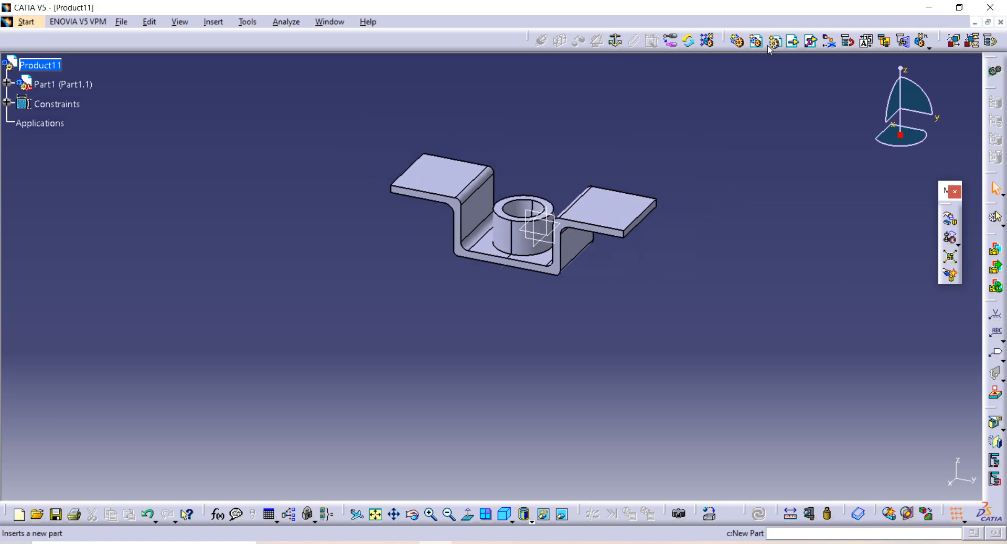
{"action": "left_click", "coordinate": [794, 42]}
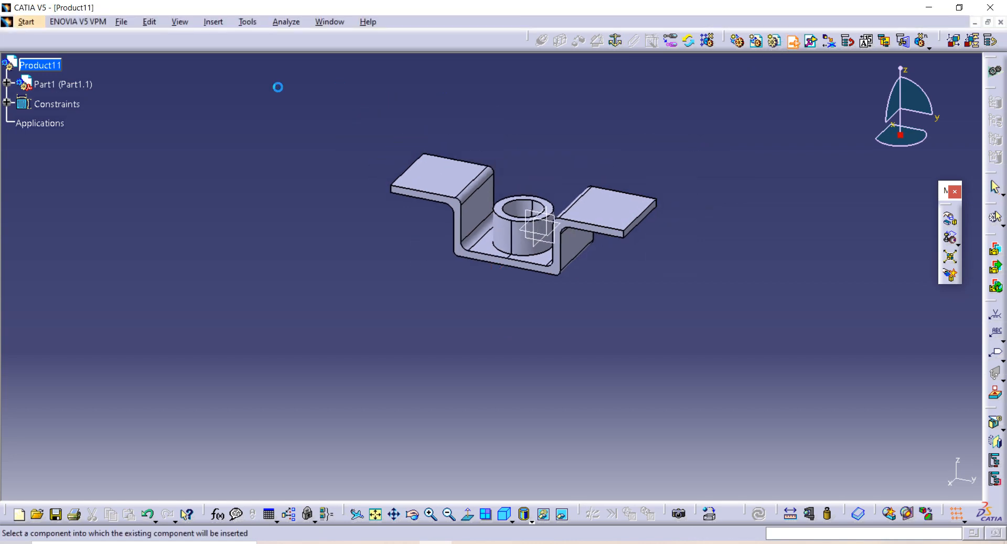
{"action": "left_click", "coordinate": [59, 66]}
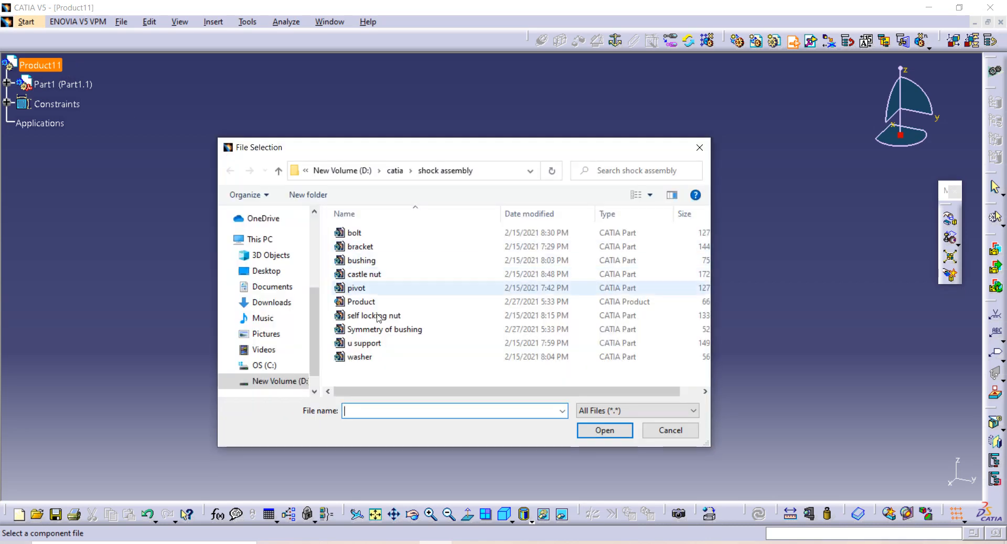
{"action": "left_click", "coordinate": [365, 343]}
{"action": "left_click", "coordinate": [605, 429]}
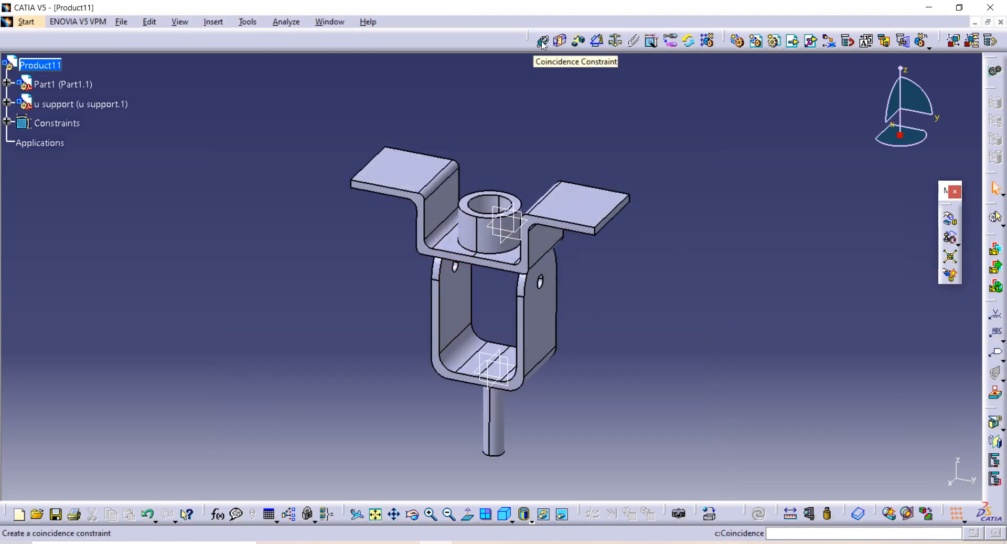
Add a coincidence constraint between the u support's rod axis and the bracket's cylindrical boss axis
{"action": "left_click", "coordinate": [542, 42]}
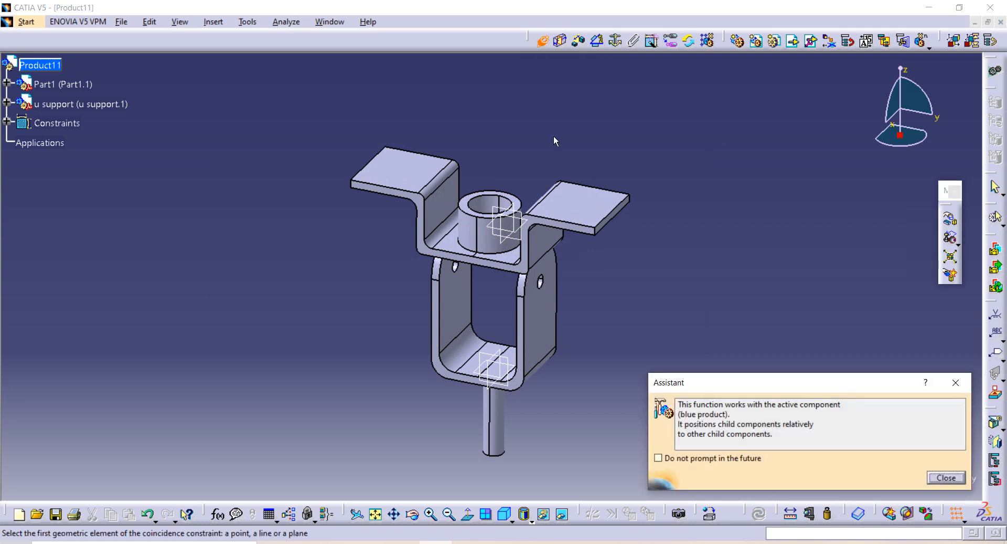
{"action": "left_click", "coordinate": [494, 409]}
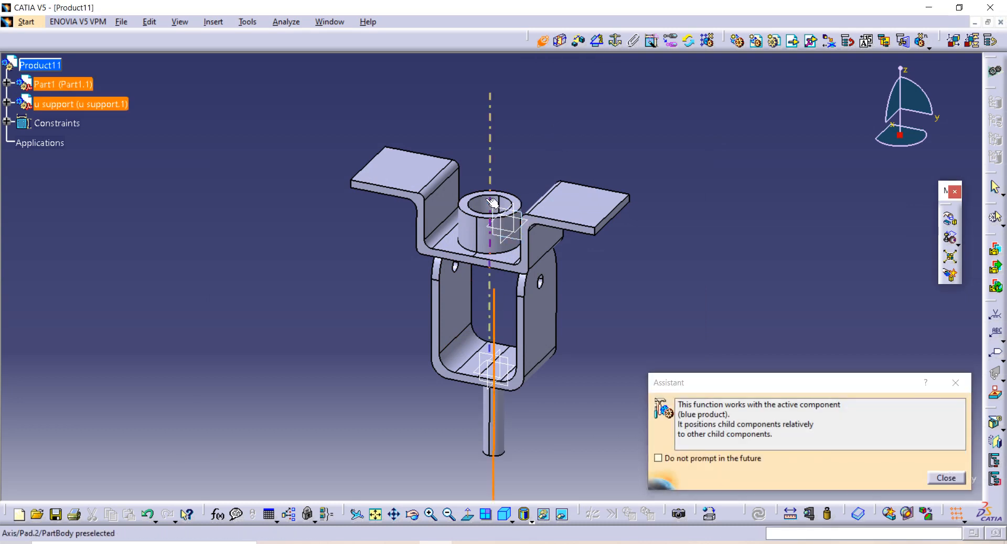
{"action": "left_click", "coordinate": [496, 224]}
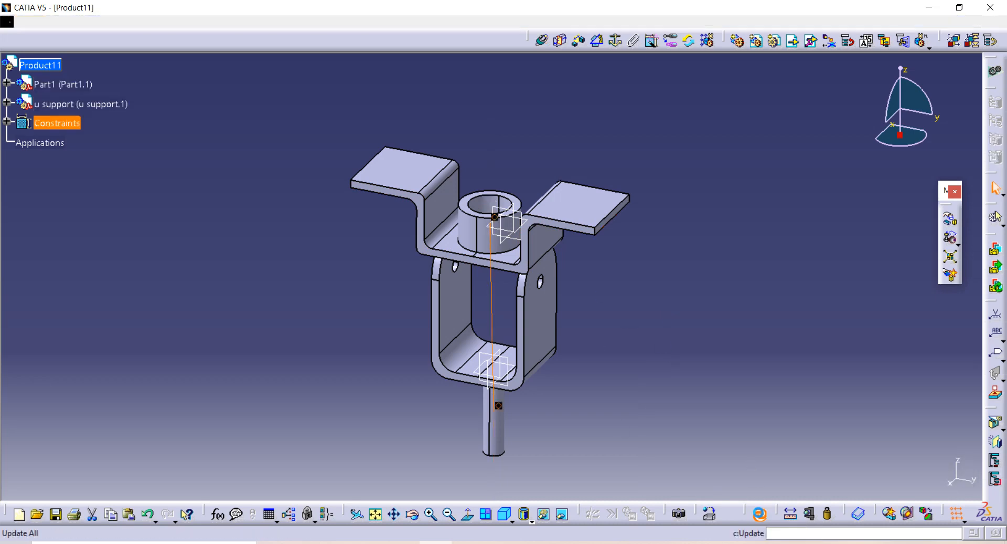
{"action": "middle_click_drag", "start_coordinate": [610, 362], "coordinate": [556, 301]}
{"action": "left_click", "coordinate": [512, 239]}
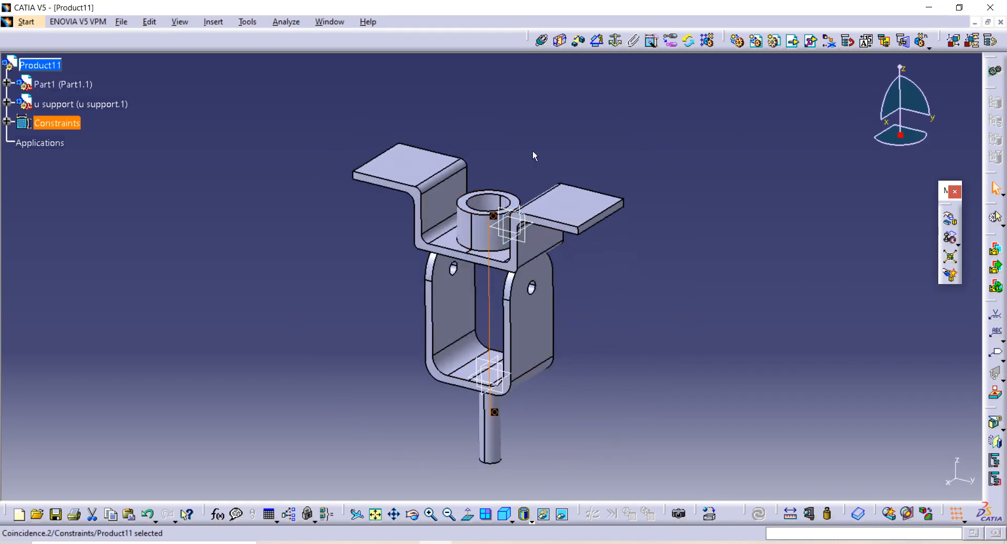
Add an offset constraint placing the u support's underside flush on the top face of the bracket's boss, and update the assembly
{"action": "left_click", "coordinate": [580, 49]}
{"action": "middle_click_drag", "start_coordinate": [631, 356], "coordinate": [540, 321]}
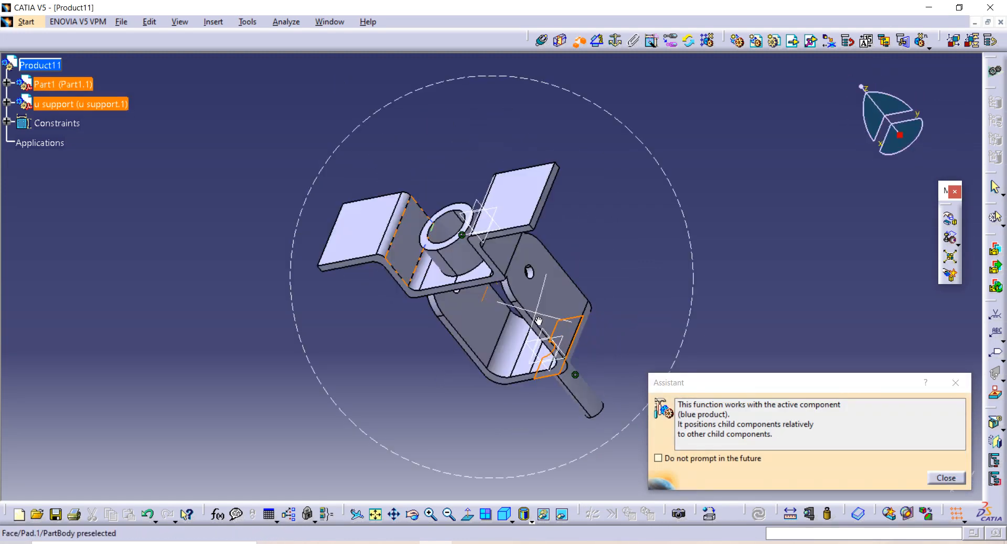
{"action": "middle_click_drag", "start_coordinate": [426, 183], "coordinate": [407, 116], "text": "ctrl"}
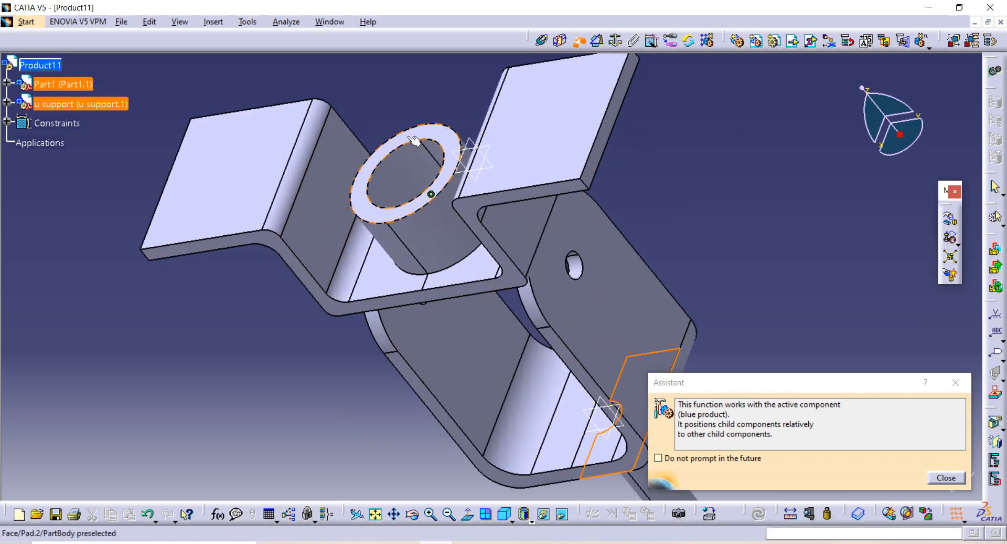
{"action": "left_click", "coordinate": [403, 133]}
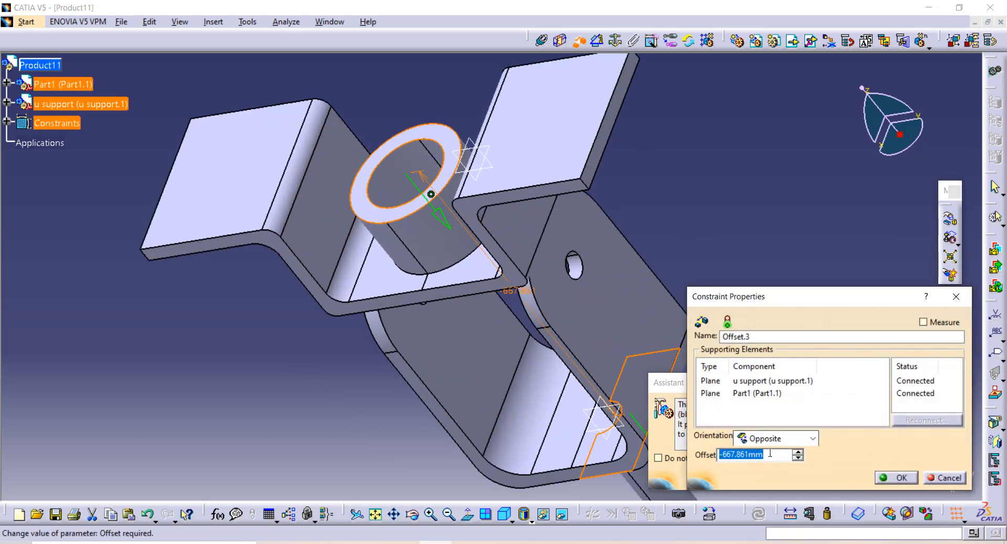
{"action": "key", "text": "BackSpace"}
{"action": "key", "text": "Return"}
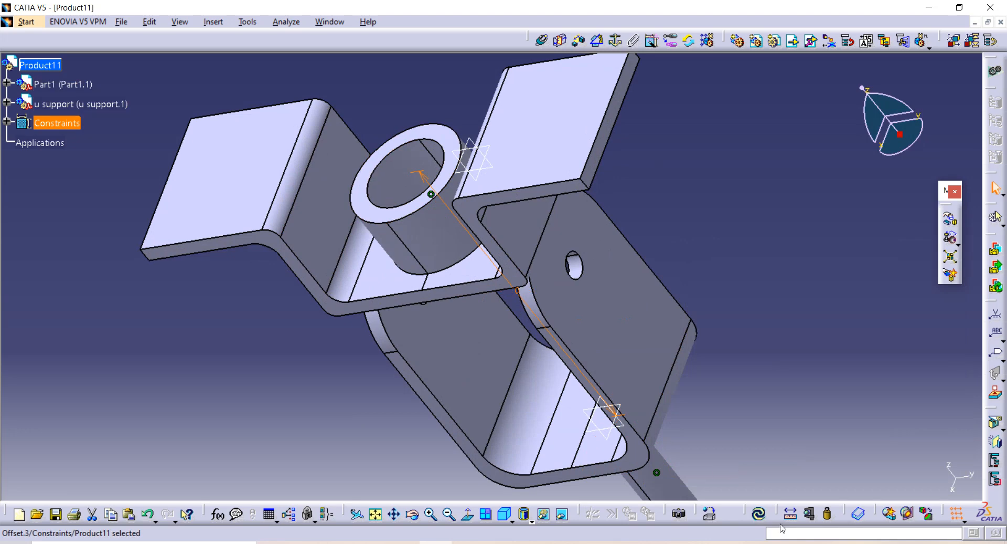
{"action": "left_click", "coordinate": [759, 518]}
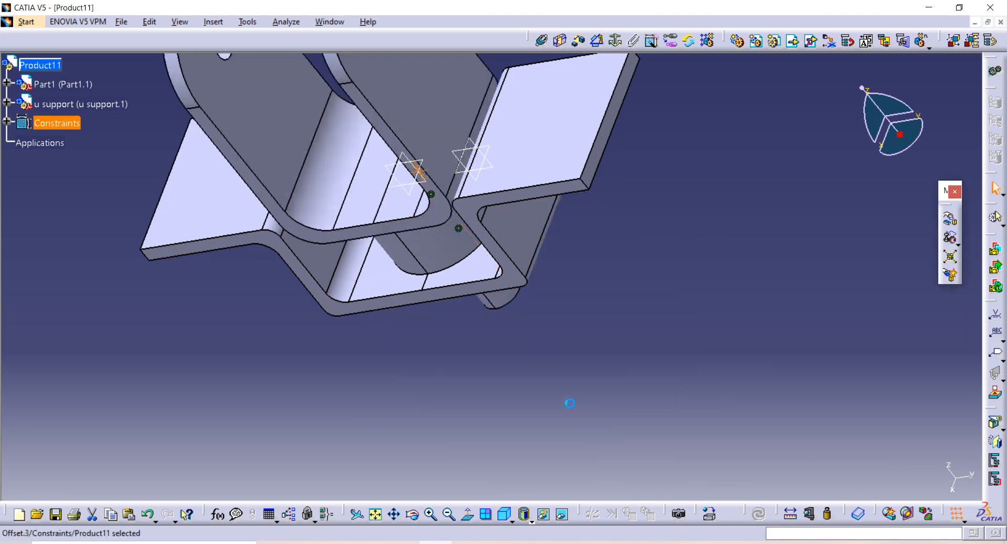
Insert the existing pivot part from the shock assembly folder into Product11
{"action": "middle_click_drag", "start_coordinate": [569, 404], "coordinate": [565, 308]}
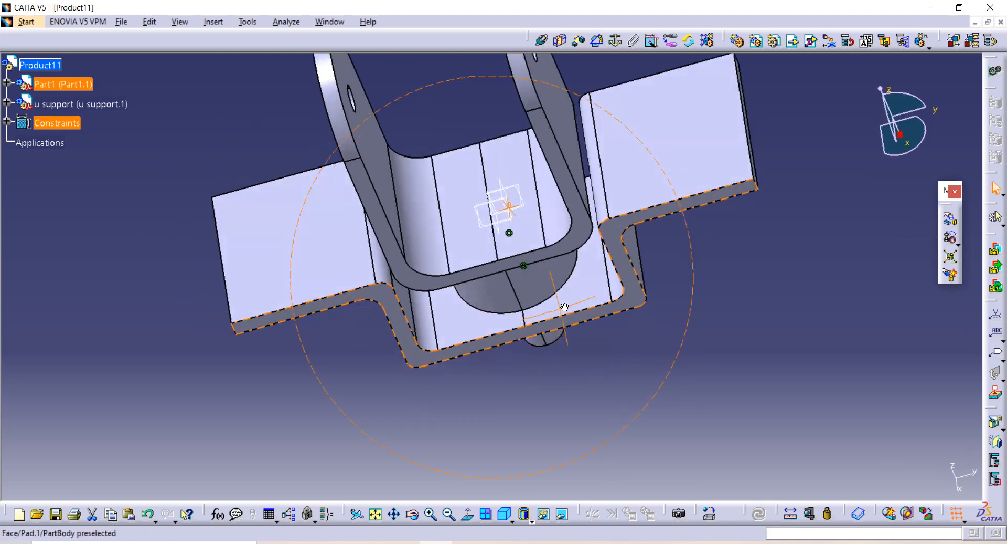
{"action": "middle_click_drag", "start_coordinate": [370, 266], "coordinate": [638, 114]}
{"action": "left_click", "coordinate": [792, 41]}
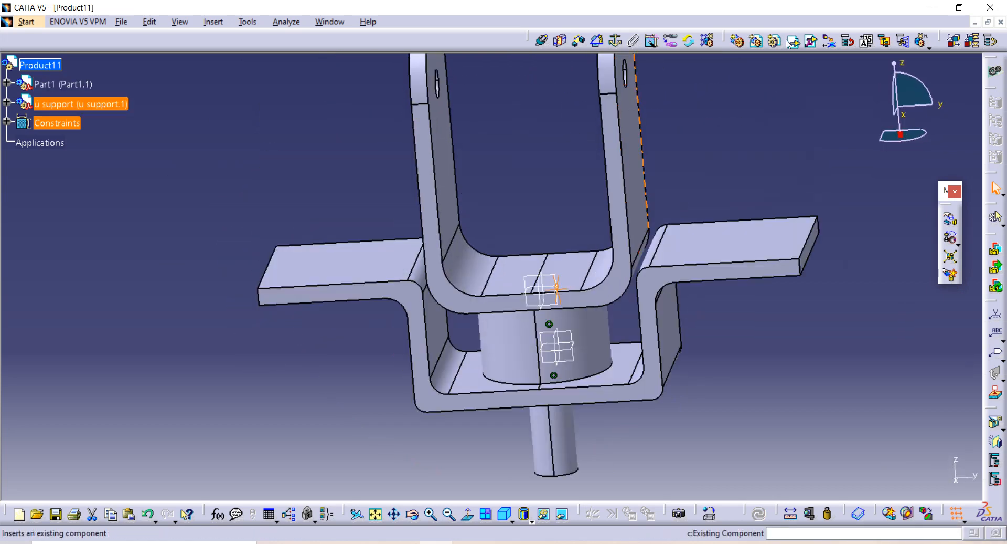
{"action": "left_click", "coordinate": [94, 103]}
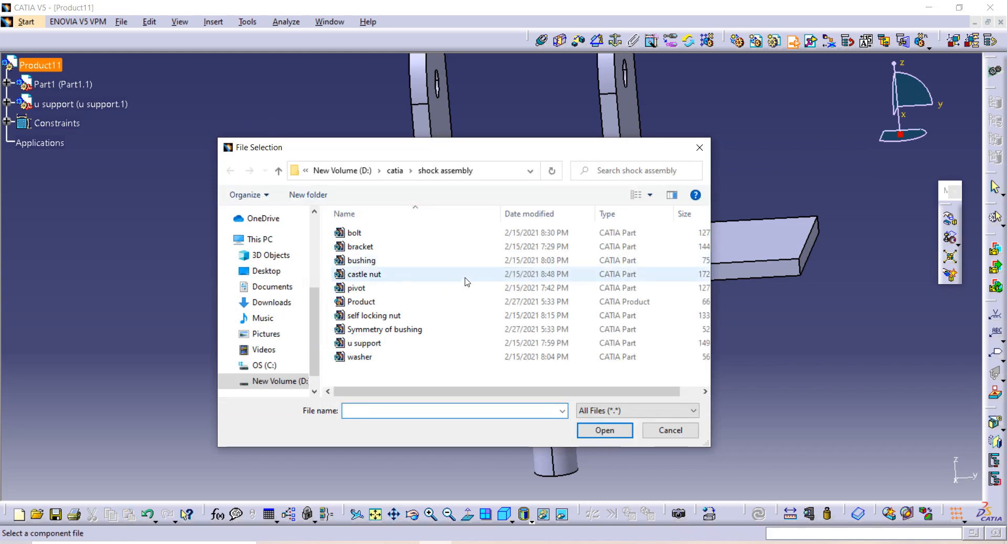
{"action": "left_click", "coordinate": [388, 288]}
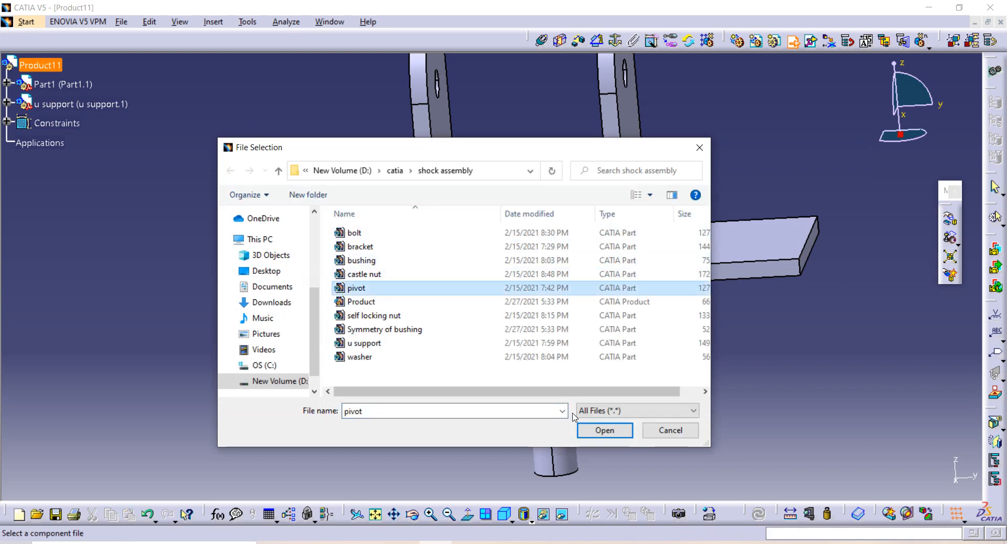
{"action": "left_click", "coordinate": [603, 430]}
Make the pivot's bore axis coincident with the axis of the u support's arm holes, and update the assembly
{"action": "middle_click_drag", "start_coordinate": [358, 216], "coordinate": [368, 242]}
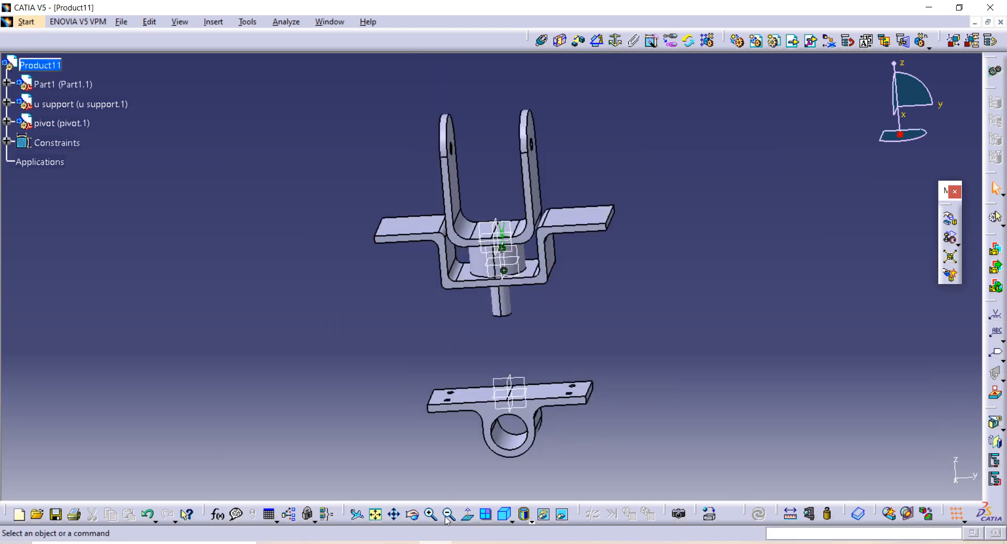
{"action": "key", "text": "alt+Tab"}
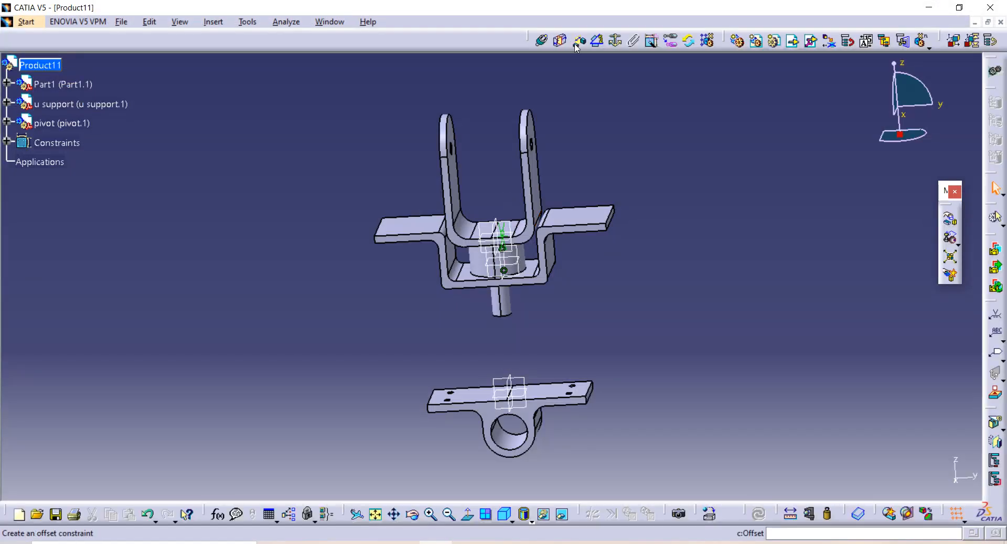
{"action": "left_click", "coordinate": [544, 41]}
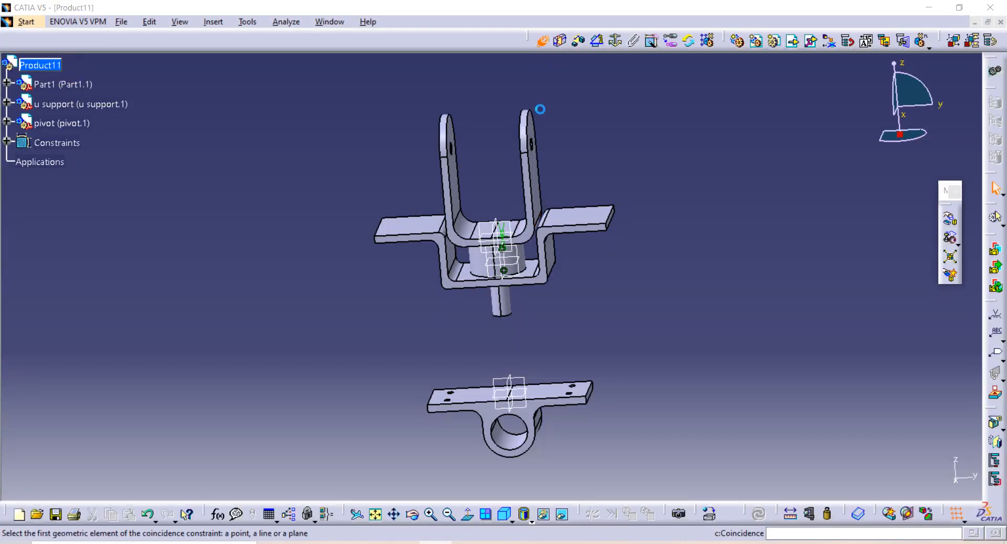
{"action": "scroll", "coordinate": [511, 426], "scroll_direction": "down", "scroll_amount": 1}
{"action": "middle_click_drag", "start_coordinate": [511, 426], "coordinate": [410, 404]}
{"action": "left_click", "coordinate": [422, 413]}
{"action": "middle_click_drag", "start_coordinate": [363, 271], "coordinate": [522, 245]}
{"action": "middle_click_drag", "start_coordinate": [427, 272], "coordinate": [541, 241]}
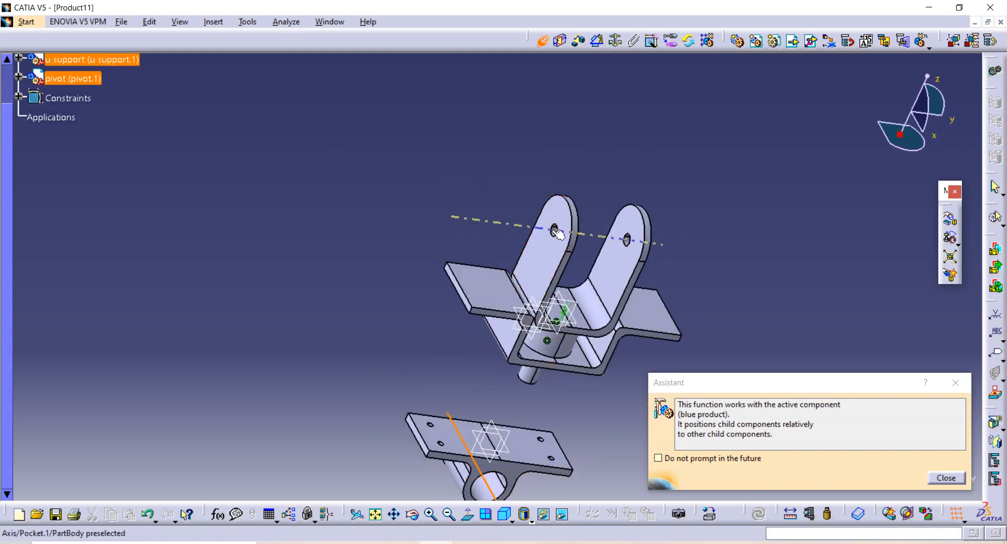
{"action": "left_click", "coordinate": [550, 231]}
{"action": "left_click", "coordinate": [758, 513]}
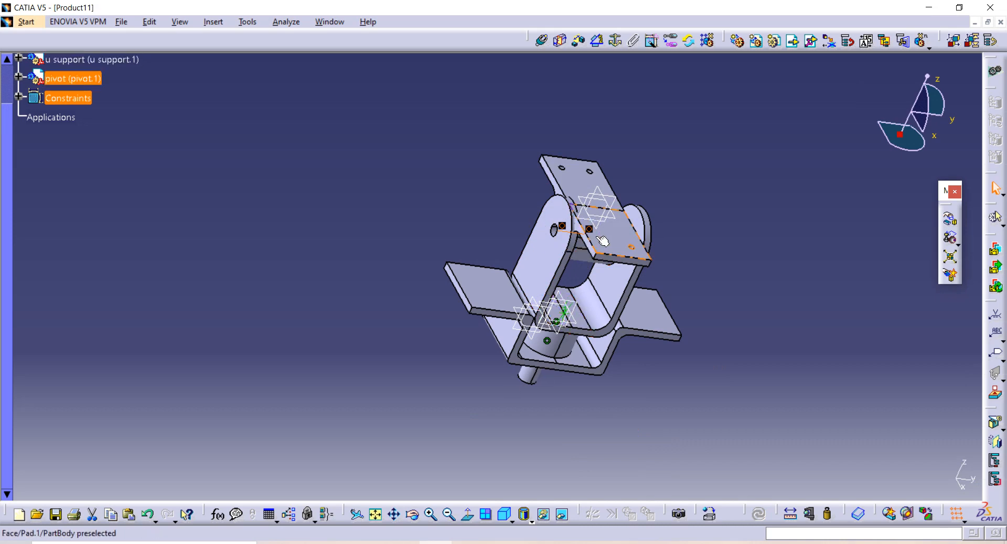
Add a 25 mm offset constraint with Opposite orientation between the pivot's side face and the facing inner face of the u support arm
{"action": "middle_click_drag", "start_coordinate": [525, 226], "coordinate": [577, 211]}
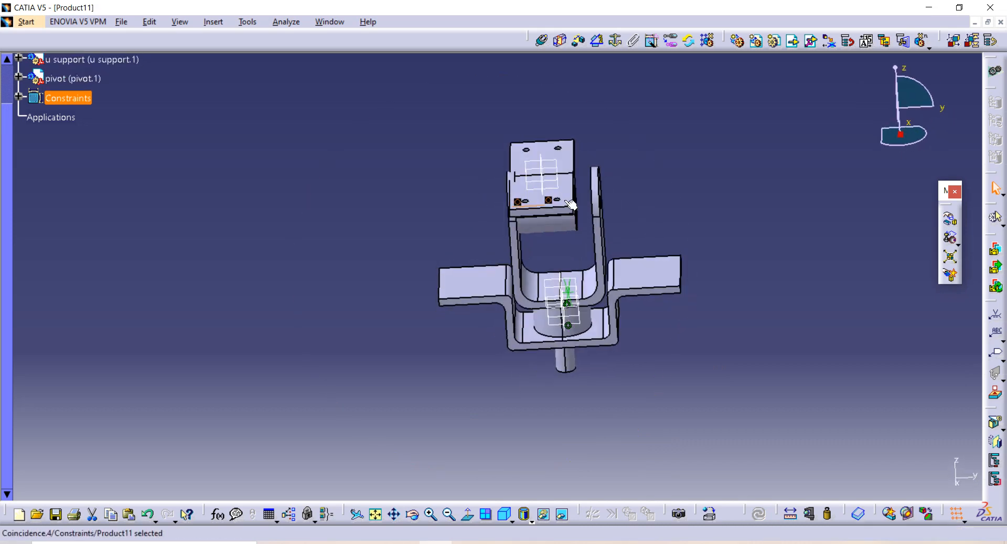
{"action": "middle_click_drag", "start_coordinate": [627, 169], "coordinate": [658, 219]}
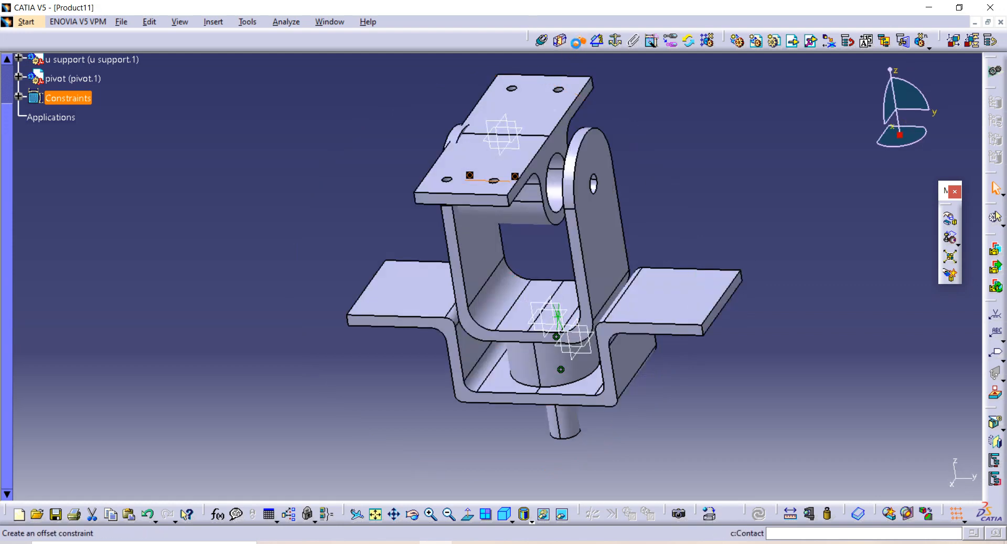
{"action": "left_click", "coordinate": [791, 513]}
{"action": "middle_click_drag", "start_coordinate": [603, 200], "coordinate": [609, 224]}
{"action": "left_click", "coordinate": [573, 172]}
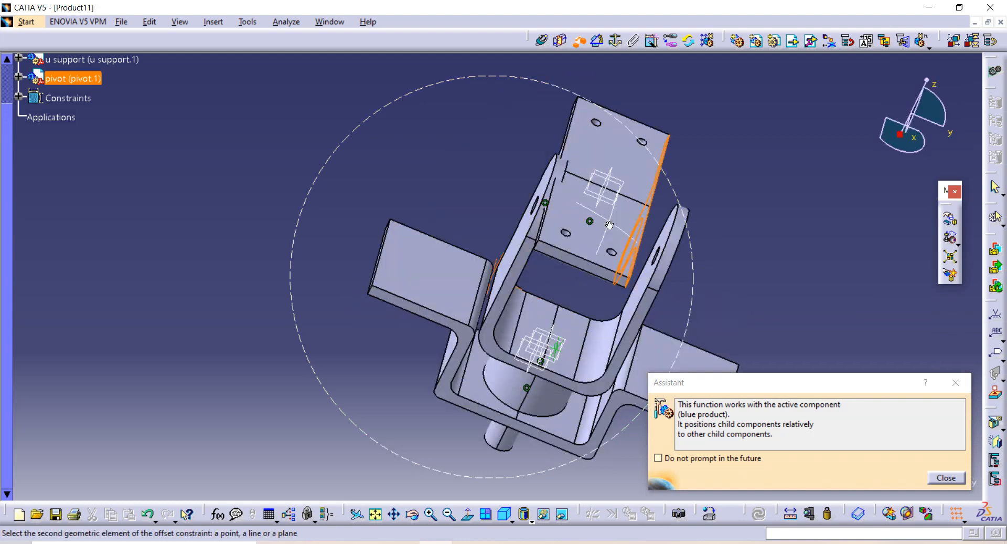
{"action": "left_click", "coordinate": [635, 304]}
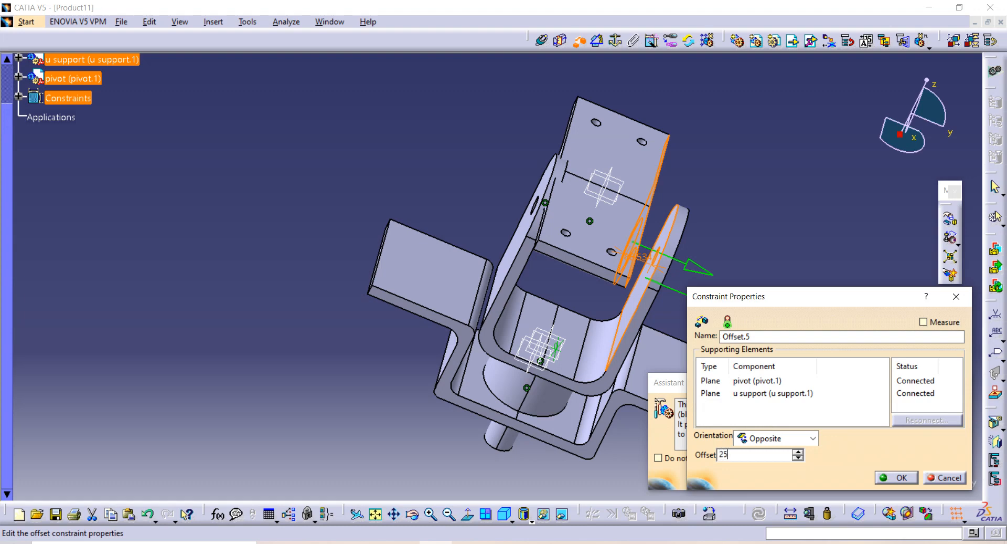
{"action": "key", "text": "Return"}
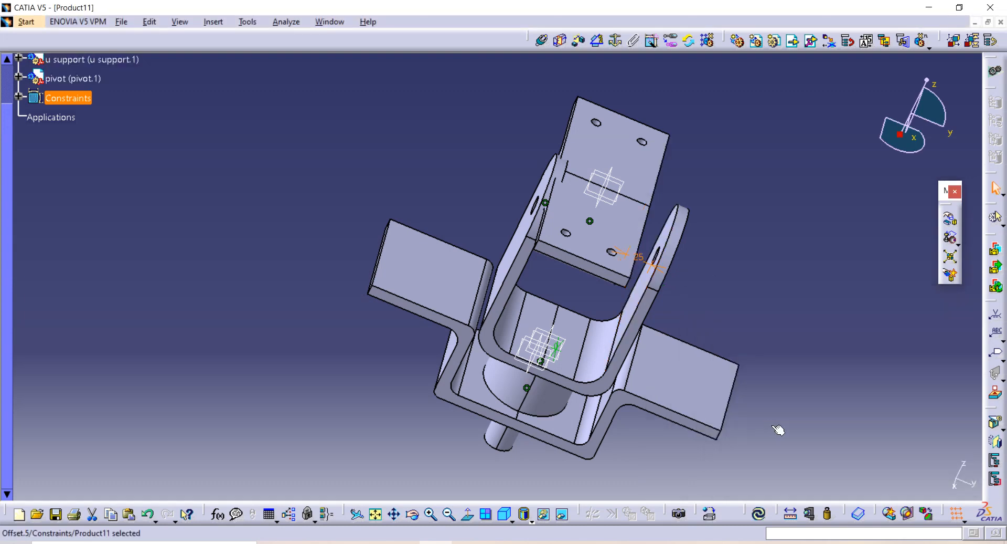
Update the assembly to apply the pivot's 25 mm offset and inspect its position between the u support arms
{"action": "left_click", "coordinate": [759, 513]}
{"action": "middle_click_drag", "start_coordinate": [710, 367], "coordinate": [680, 355]}
{"action": "middle_click_drag", "start_coordinate": [609, 338], "coordinate": [614, 267]}
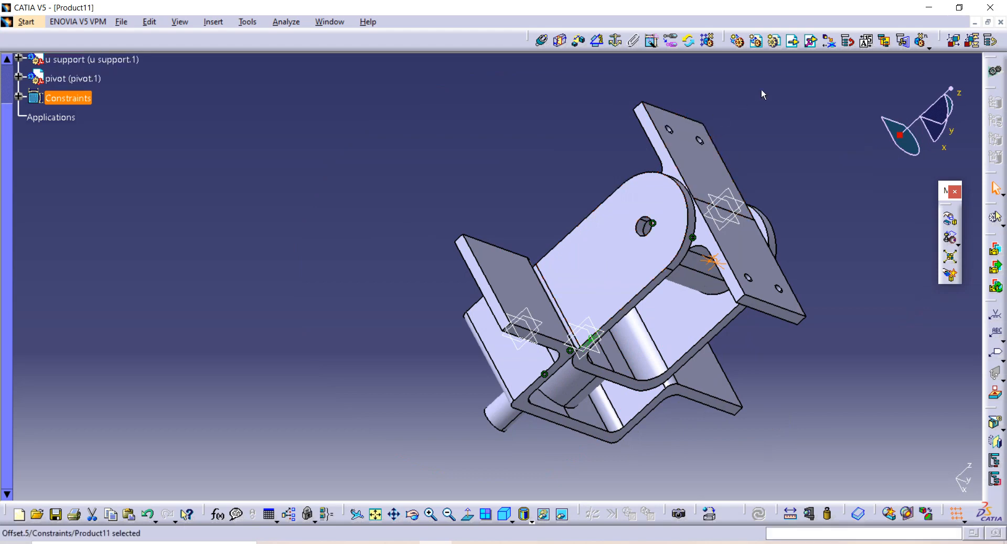
Insert the existing bushing part from the shock assembly folder into Product11
{"action": "left_click", "coordinate": [795, 44]}
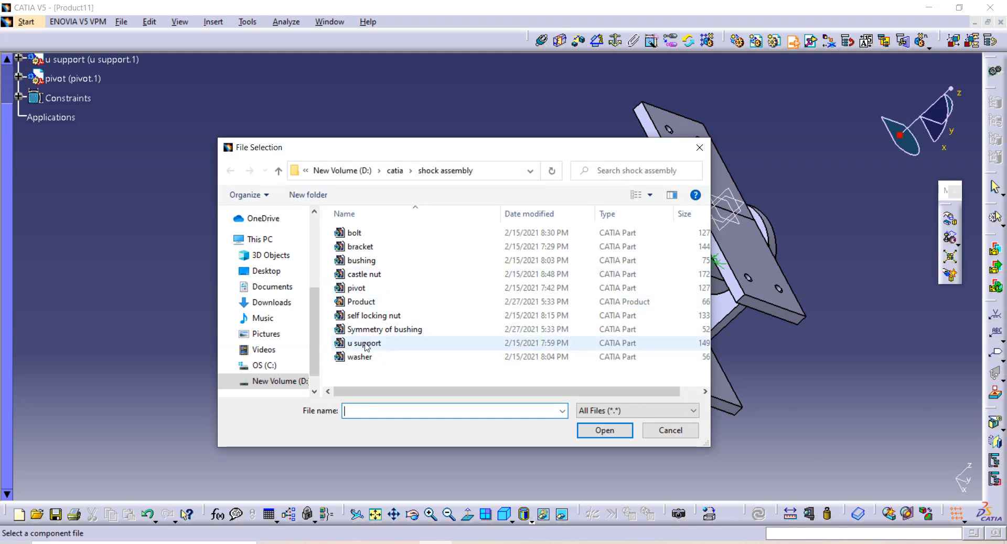
{"action": "left_click", "coordinate": [367, 261]}
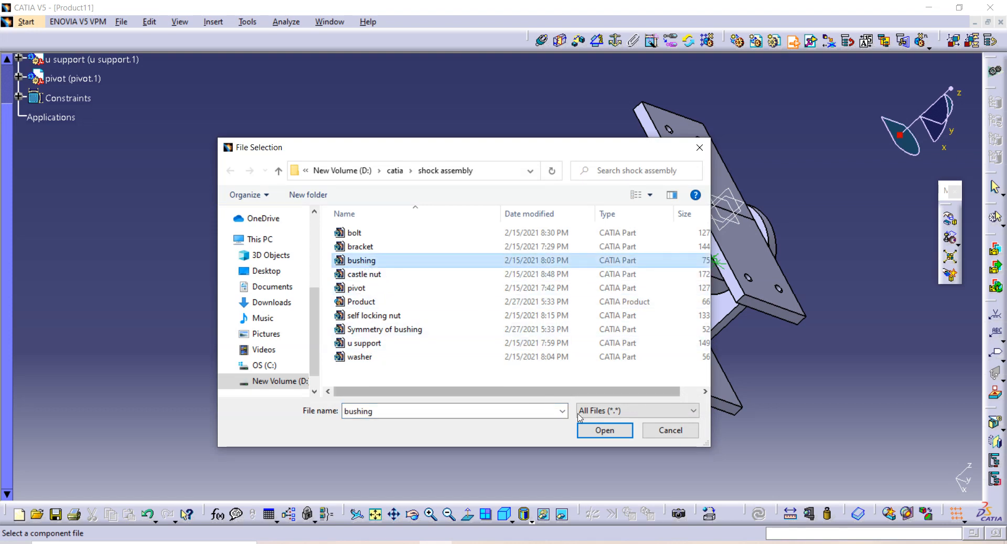
{"action": "left_click", "coordinate": [603, 431]}
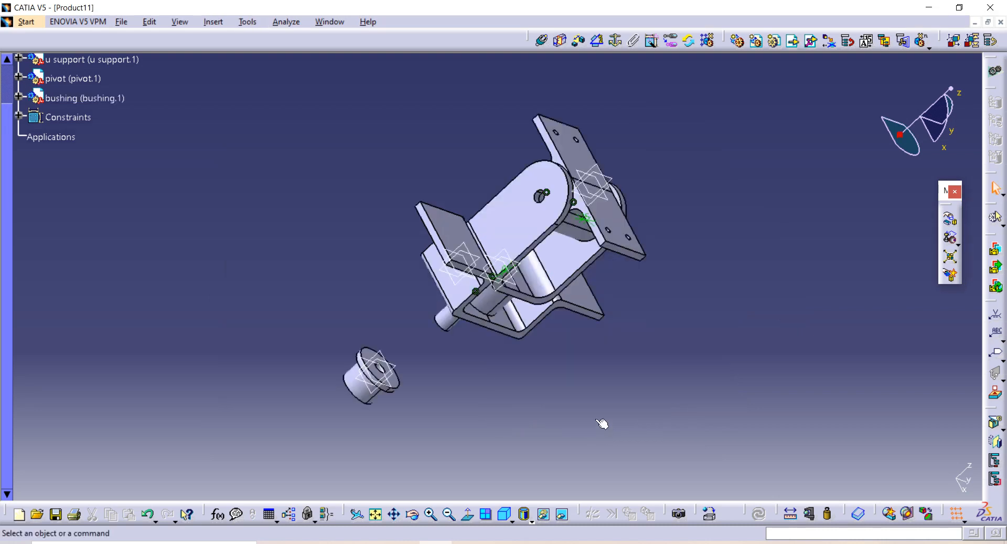
Add a coincidence constraint between the bushing's axis and the pivot's bore axis
{"action": "middle_click_drag", "start_coordinate": [603, 422], "coordinate": [541, 167]}
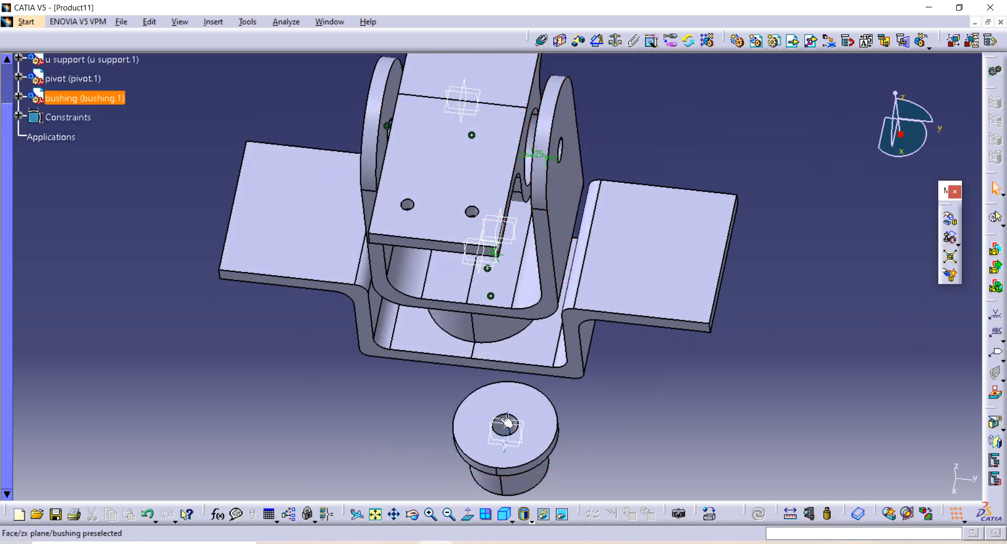
{"action": "middle_click_drag", "start_coordinate": [504, 424], "coordinate": [531, 264]}
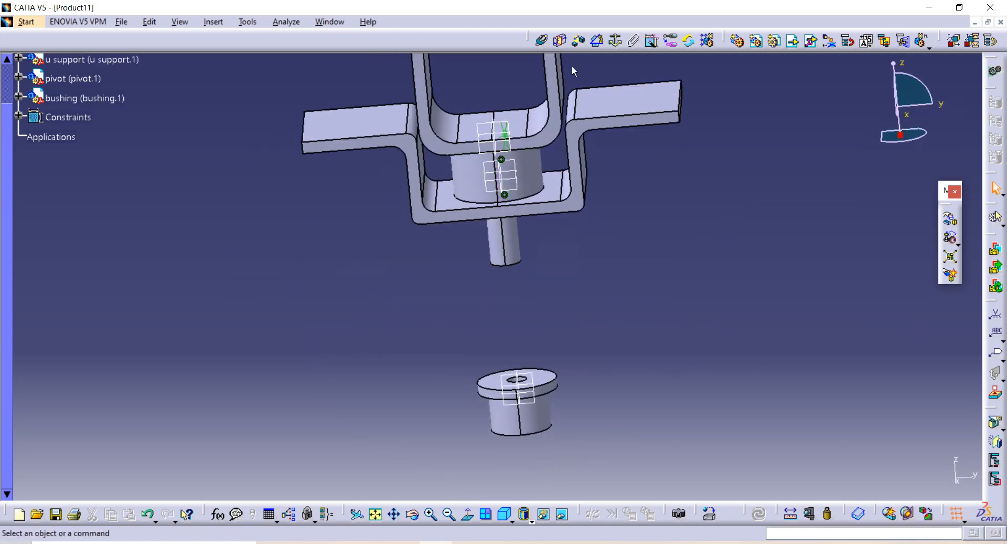
{"action": "left_click", "coordinate": [544, 41]}
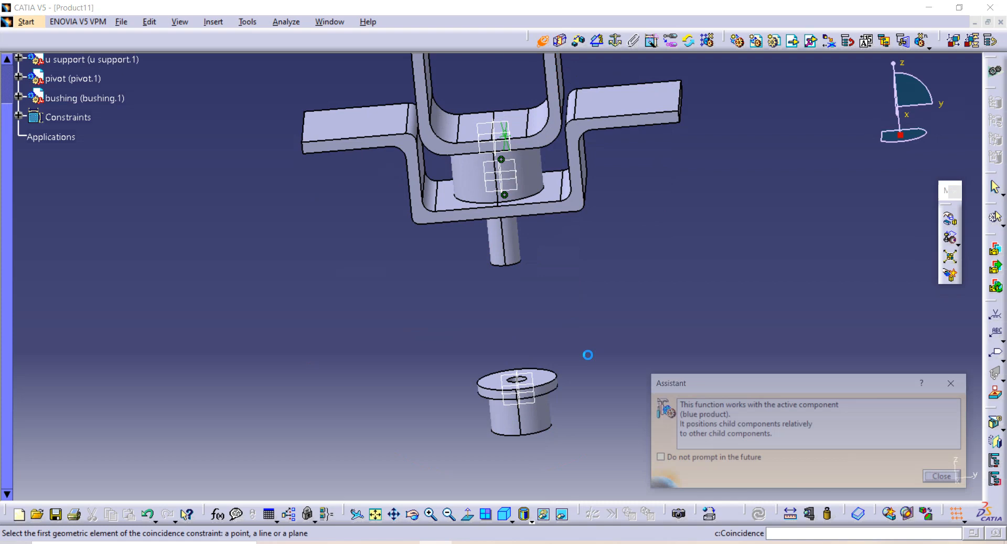
{"action": "left_click", "coordinate": [526, 430]}
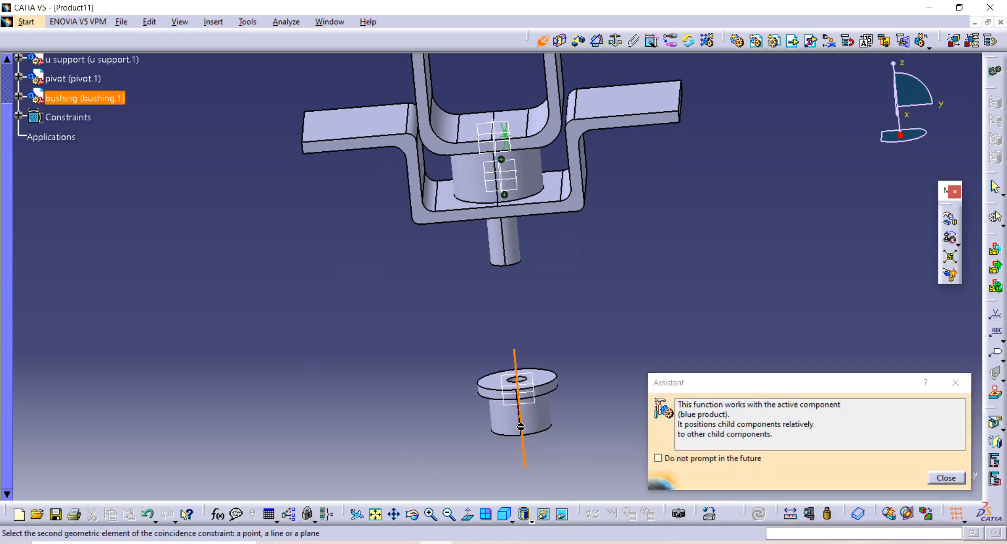
{"action": "middle_click_drag", "start_coordinate": [527, 431], "coordinate": [528, 368]}
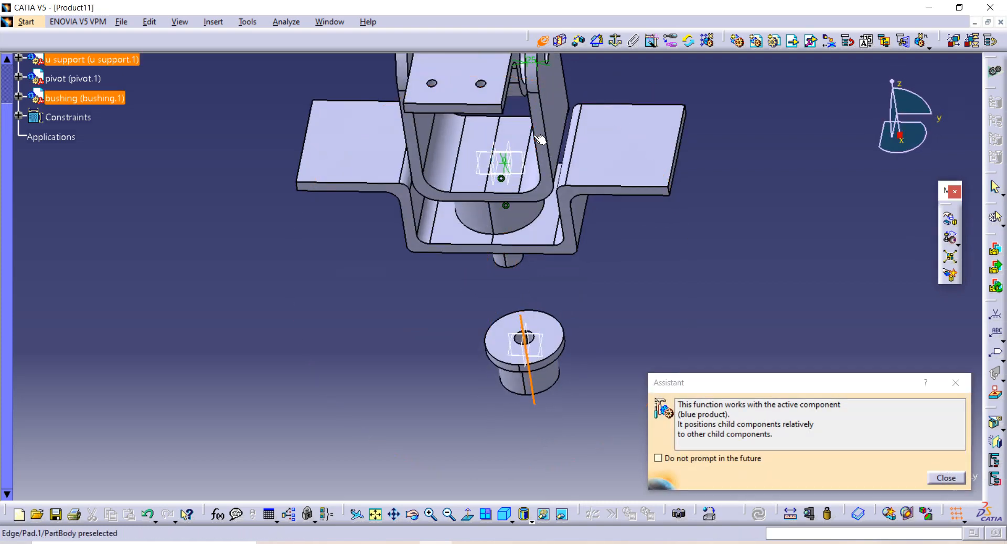
{"action": "middle_click_drag", "start_coordinate": [539, 131], "coordinate": [537, 256]}
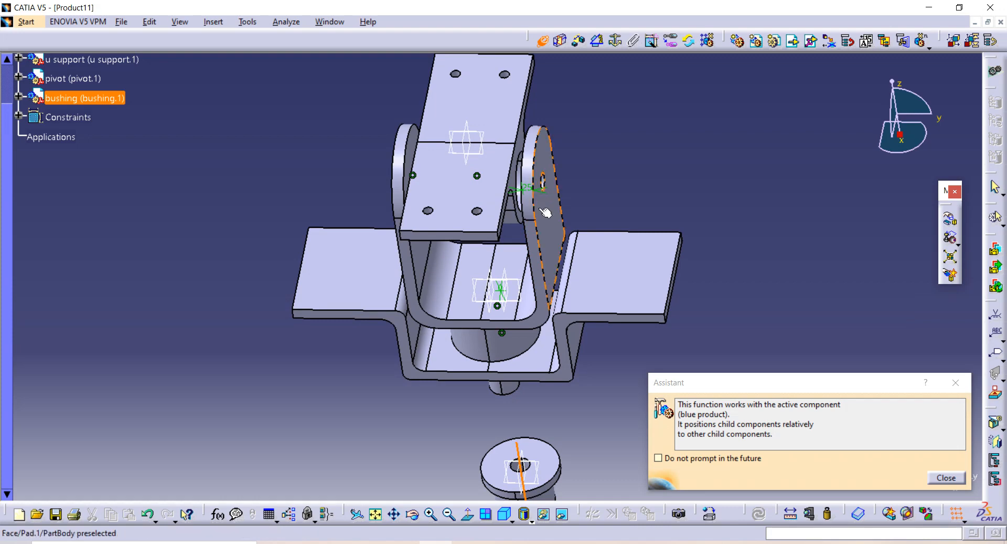
{"action": "middle_click_drag", "start_coordinate": [518, 205], "coordinate": [519, 178], "text": "ctrl"}
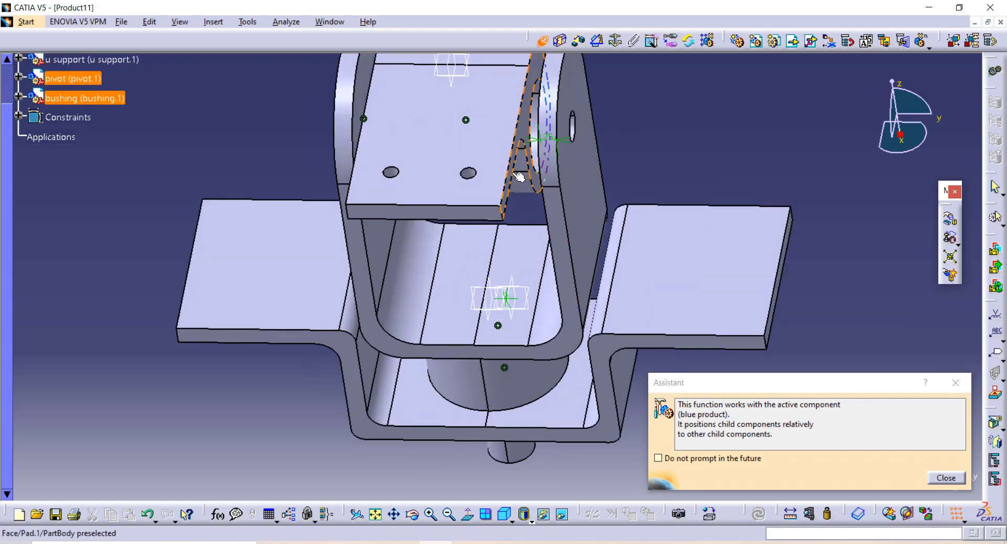
{"action": "left_click", "coordinate": [538, 151]}
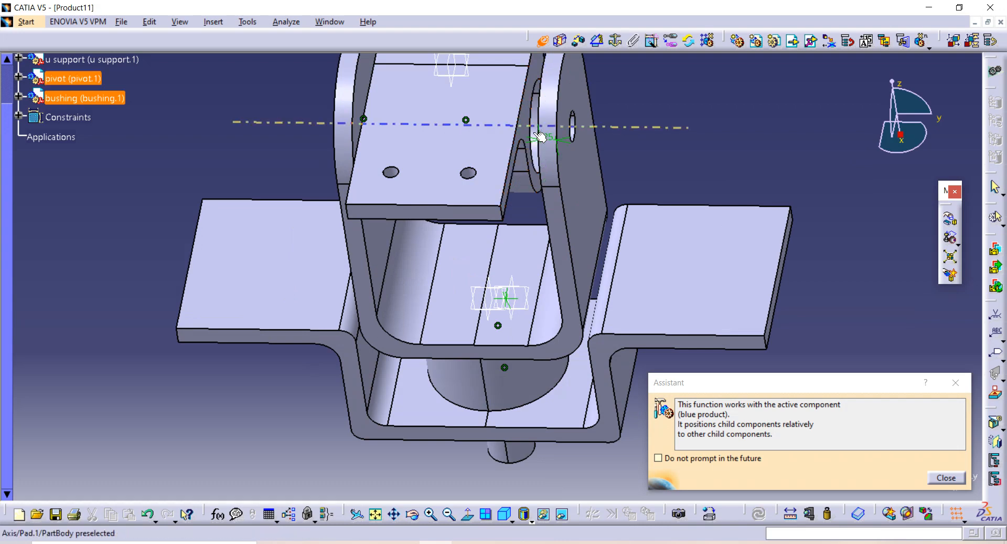
{"action": "left_click", "coordinate": [540, 138]}
{"action": "middle_click_drag", "start_coordinate": [536, 141], "coordinate": [543, 189], "text": "ctrl"}
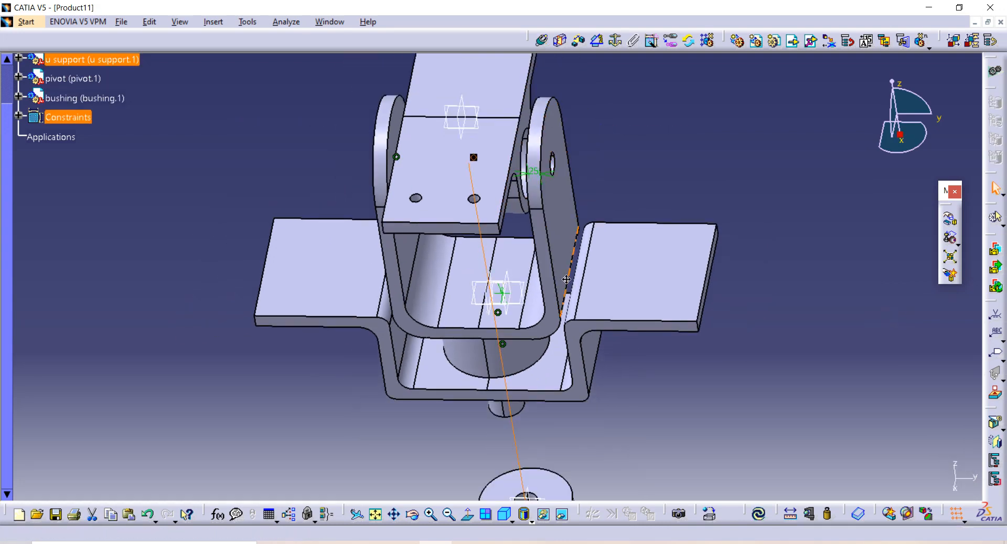
{"action": "mouse_move", "coordinate": [570, 280]}
{"action": "middle_mouse_down"}
{"action": "mouse_move", "coordinate": [582, 197]}
{"action": "mouse_move", "coordinate": [579, 264]}
{"action": "middle_mouse_up"}
{"action": "middle_click_drag", "start_coordinate": [545, 303], "coordinate": [555, 245]}
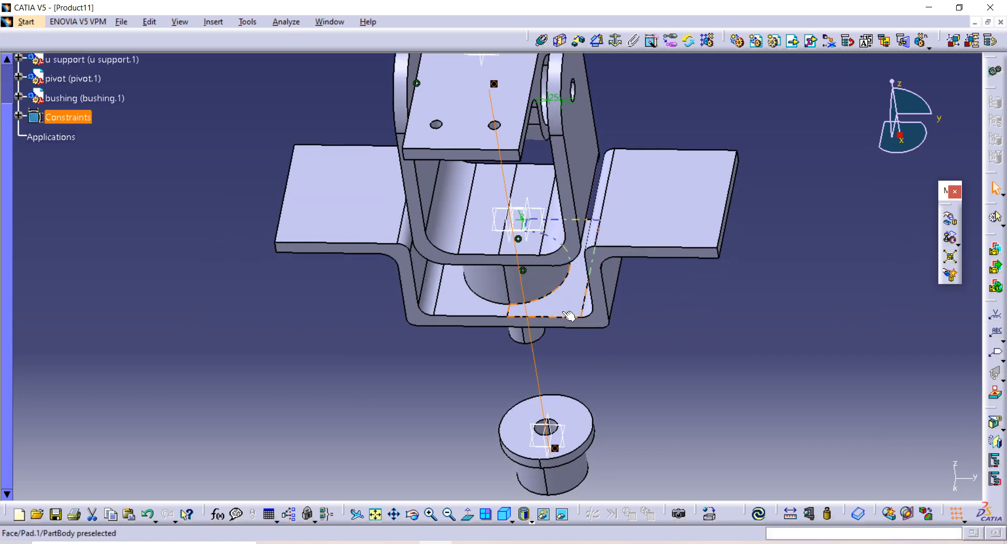
Try a 0 mm Same-orientation offset between the bushing's flange face and the u support arm's inner face, and update the assembly
{"action": "left_click", "coordinate": [580, 42]}
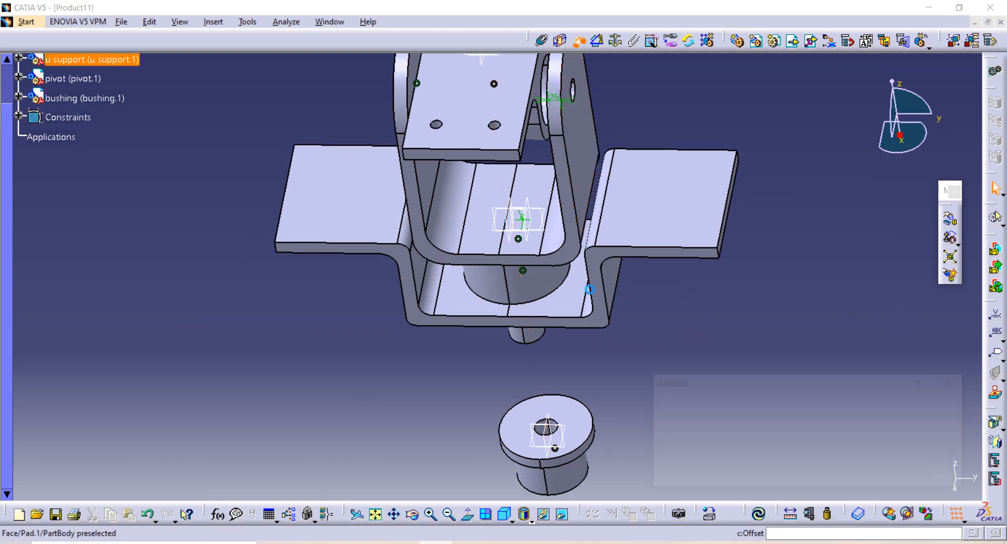
{"action": "middle_click_drag", "start_coordinate": [456, 372], "coordinate": [567, 152]}
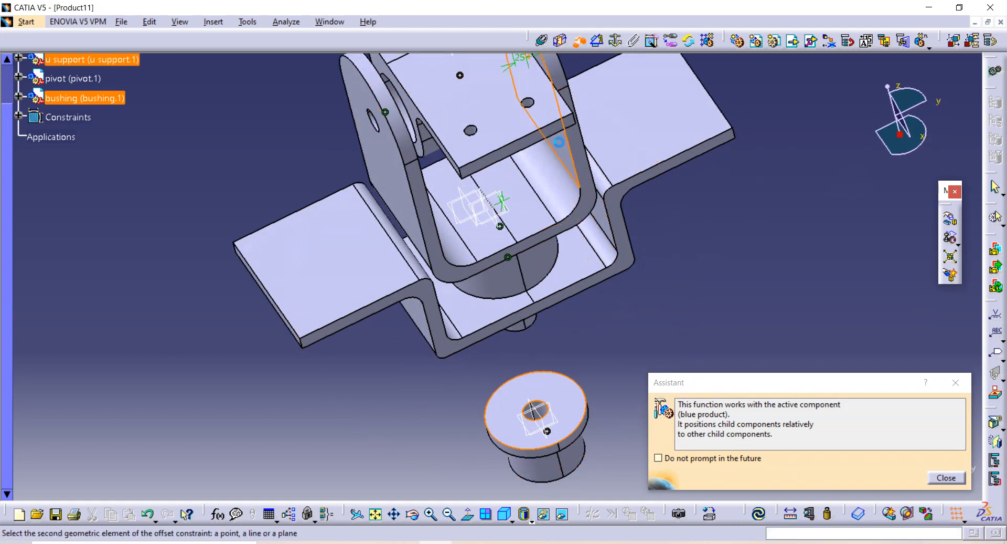
{"action": "left_click", "coordinate": [567, 151]}
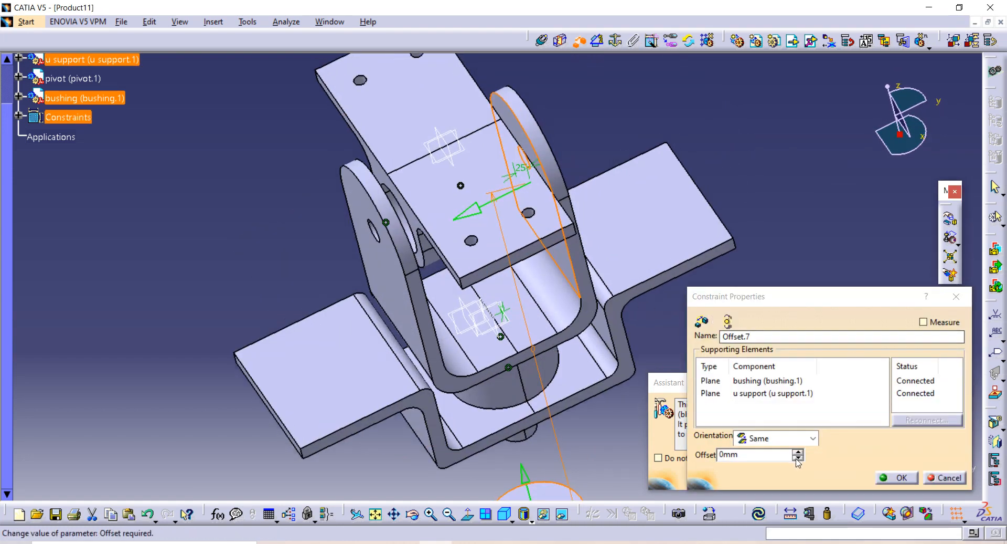
{"action": "left_click", "coordinate": [899, 478]}
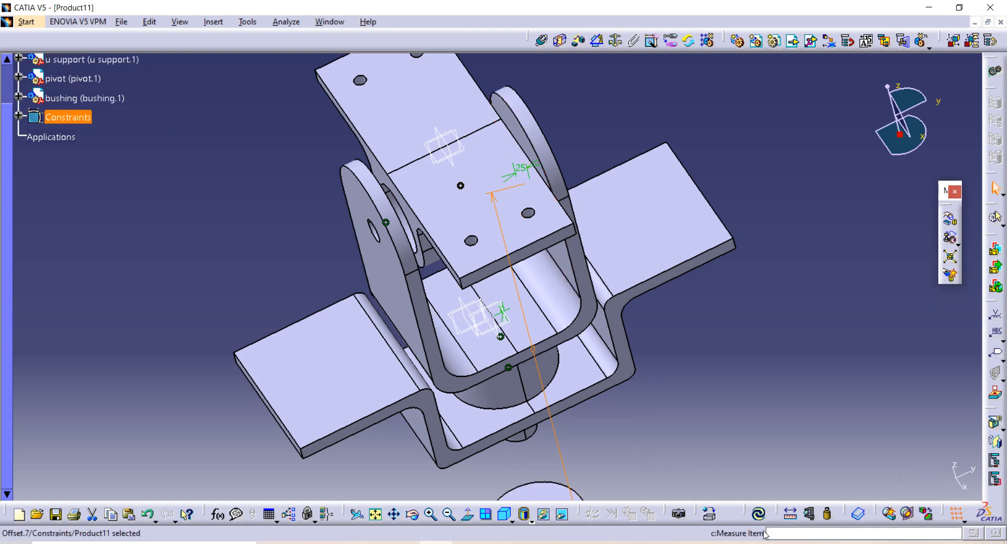
{"action": "left_click", "coordinate": [759, 513]}
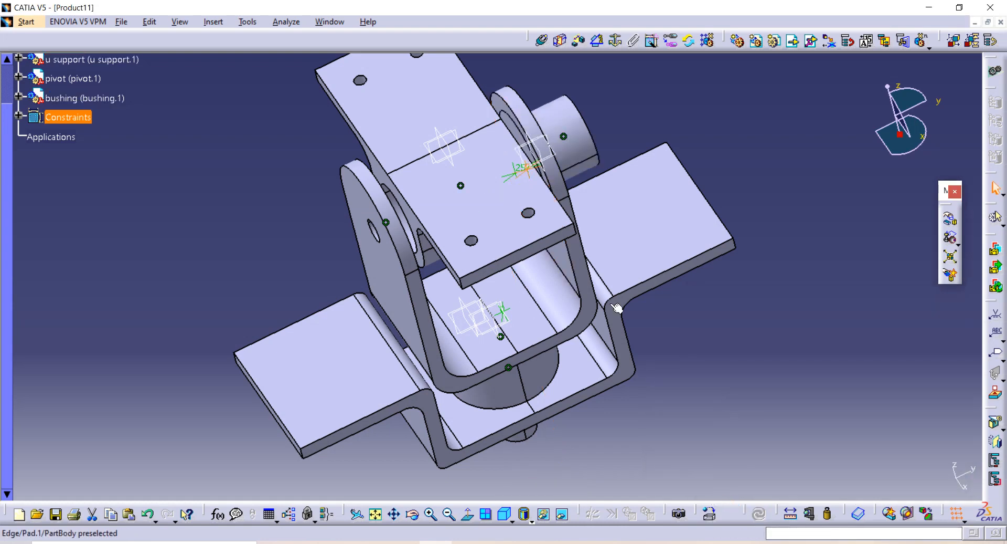
Inspect the bushing's orientation on the arm, and undo the assembly update and the bushing's offset constraint
{"action": "middle_click_drag", "start_coordinate": [617, 308], "coordinate": [460, 145]}
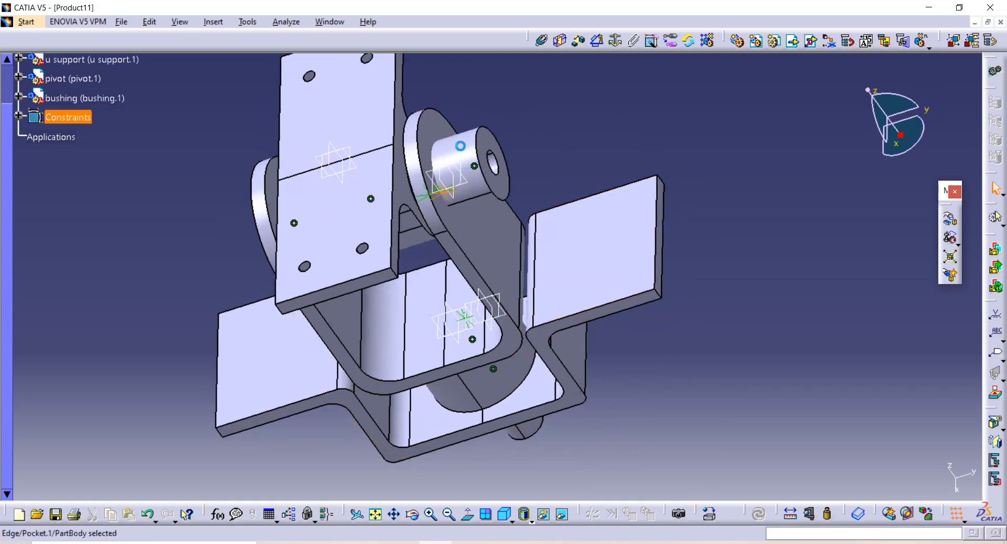
{"action": "middle_click_drag", "start_coordinate": [477, 164], "coordinate": [580, 162]}
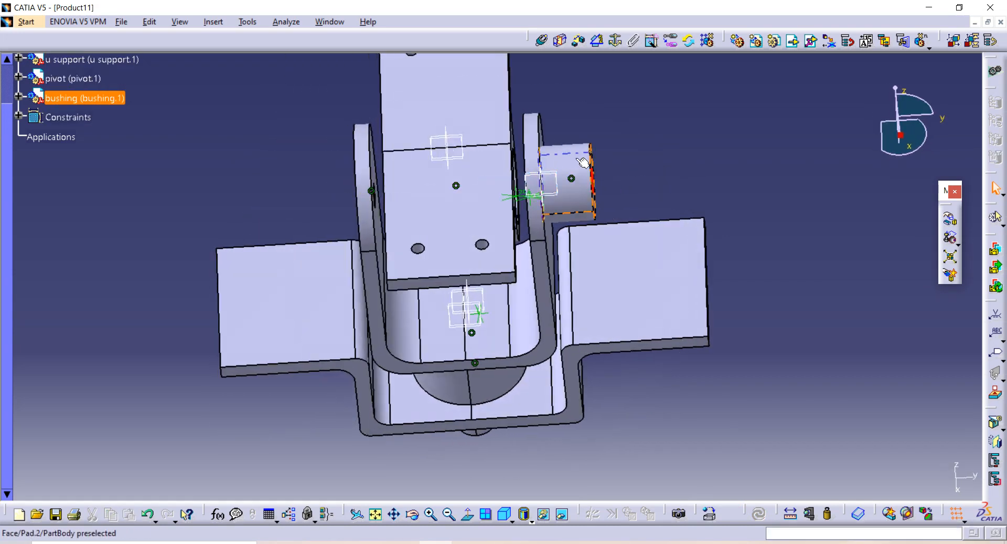
{"action": "left_click", "coordinate": [559, 196]}
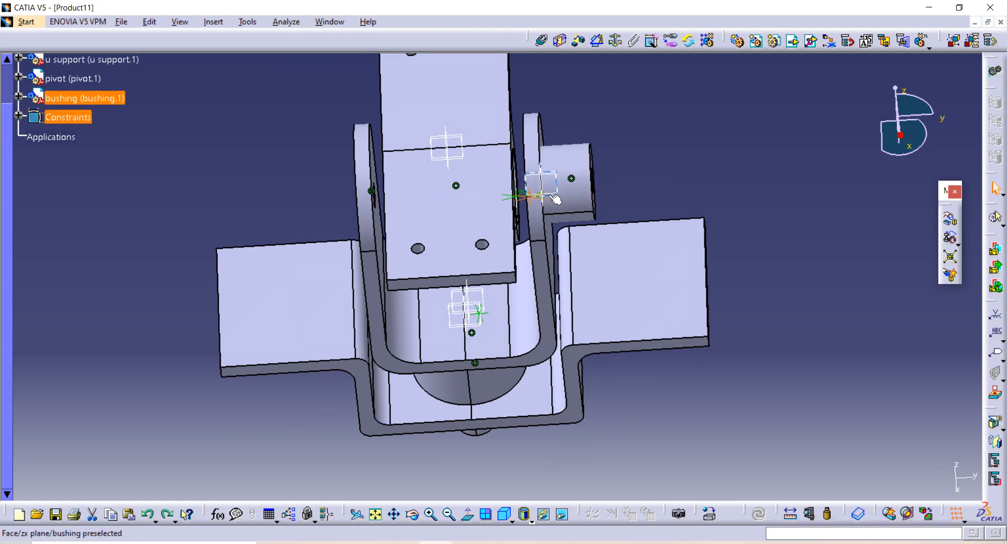
{"action": "middle_click_drag", "start_coordinate": [539, 227], "coordinate": [530, 126]}
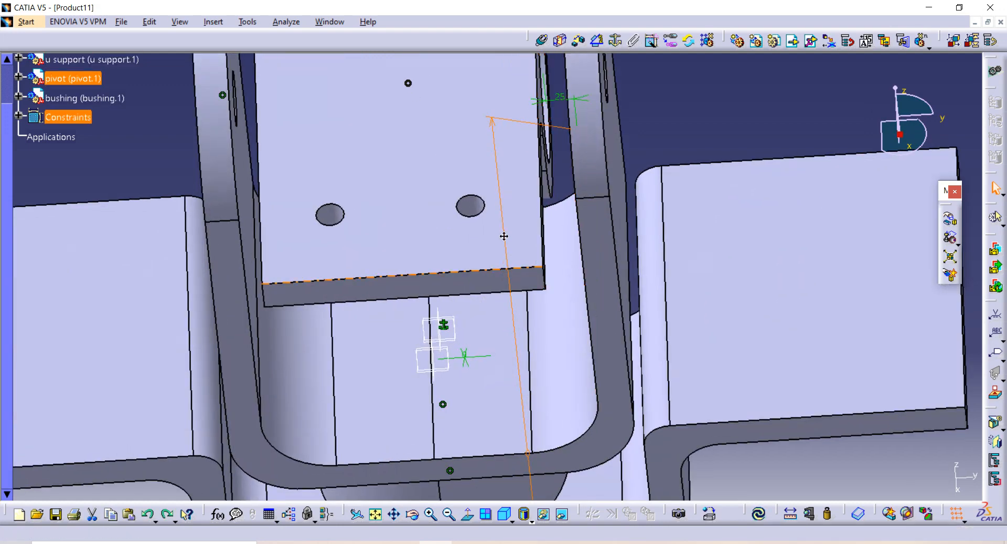
{"action": "scroll", "coordinate": [503, 272], "scroll_direction": "down", "scroll_amount": 1}
{"action": "middle_click_drag", "start_coordinate": [504, 273], "coordinate": [512, 230]}
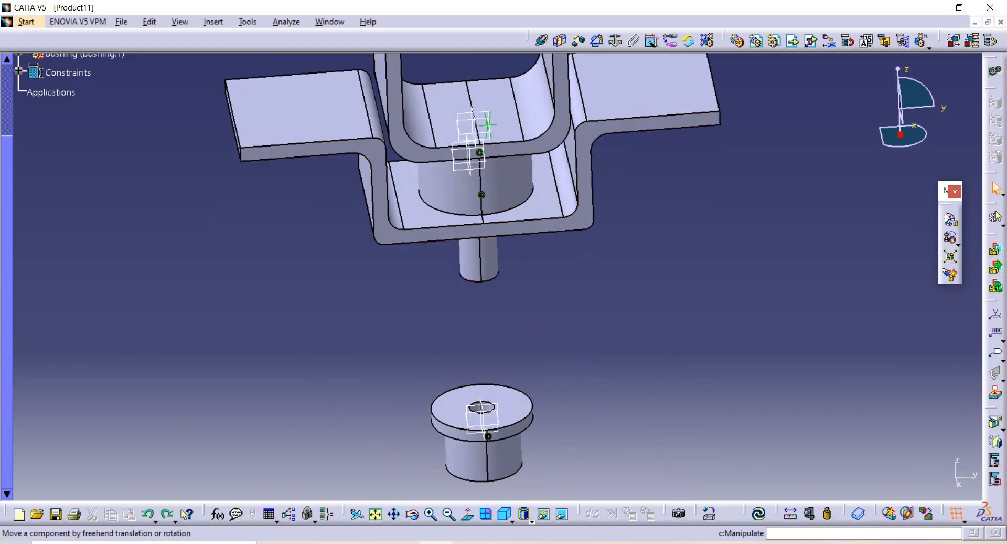
Rotate the bushing about the X axis with the Manipulation command so its shank points sideways along the pivot's bore direction
{"action": "left_click", "coordinate": [950, 218]}
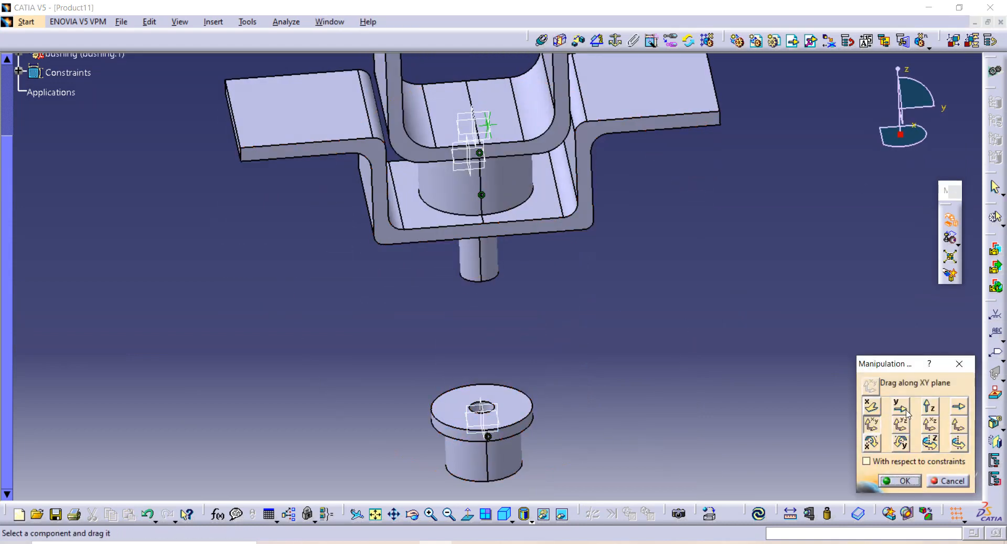
{"action": "left_click", "coordinate": [873, 443]}
{"action": "left_click_drag", "start_coordinate": [452, 403], "coordinate": [487, 413]}
{"action": "left_click", "coordinate": [900, 481]}
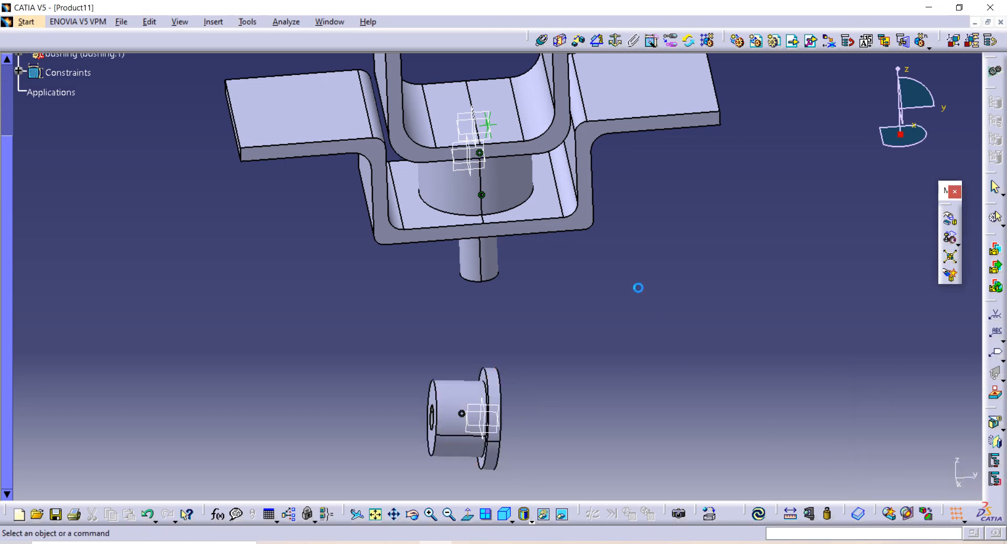
{"action": "middle_click_drag", "start_coordinate": [638, 286], "coordinate": [623, 314]}
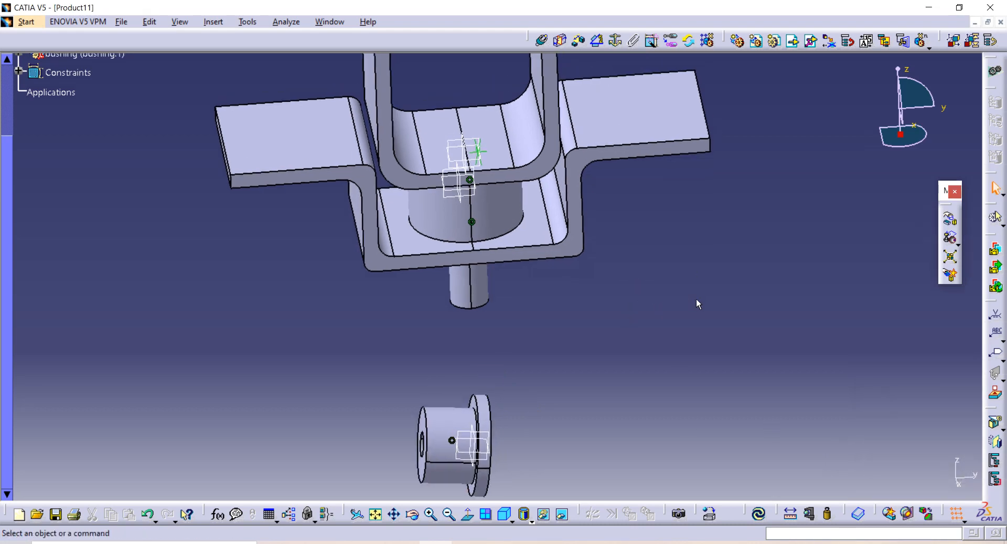
Add a 0 mm Opposite-orientation offset between the u support arm's inner face and the bushing's flange face, and update the assembly
{"action": "left_click", "coordinate": [562, 39]}
{"action": "left_click", "coordinate": [957, 384]}
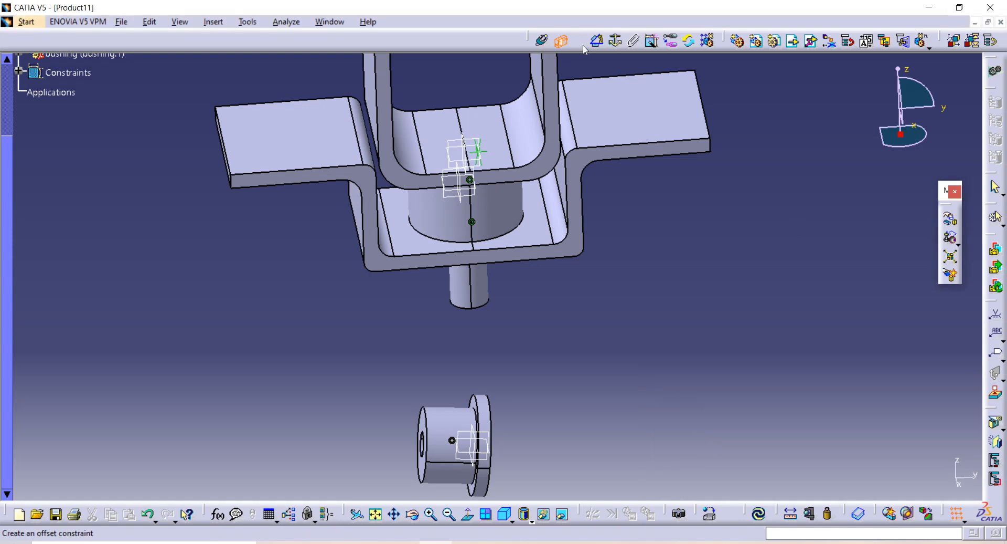
{"action": "left_click", "coordinate": [579, 41]}
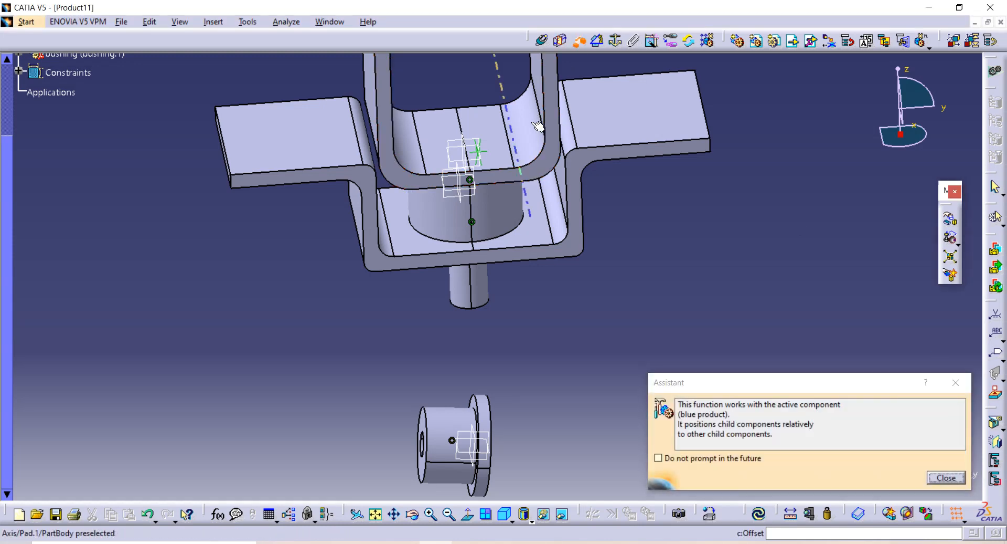
{"action": "middle_click_drag", "start_coordinate": [526, 114], "coordinate": [436, 229]}
{"action": "left_click", "coordinate": [564, 123]}
{"action": "left_click", "coordinate": [470, 333]}
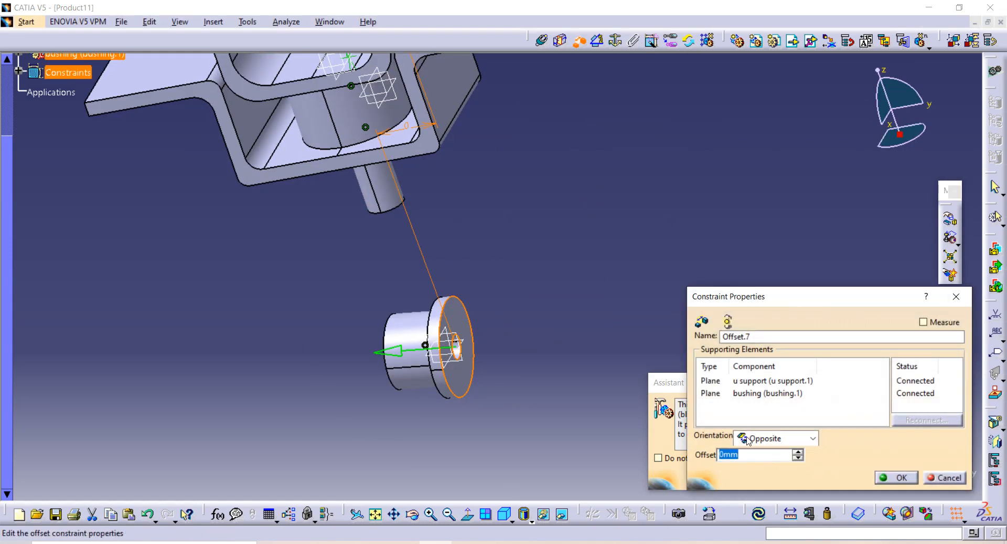
{"action": "key", "text": "Return"}
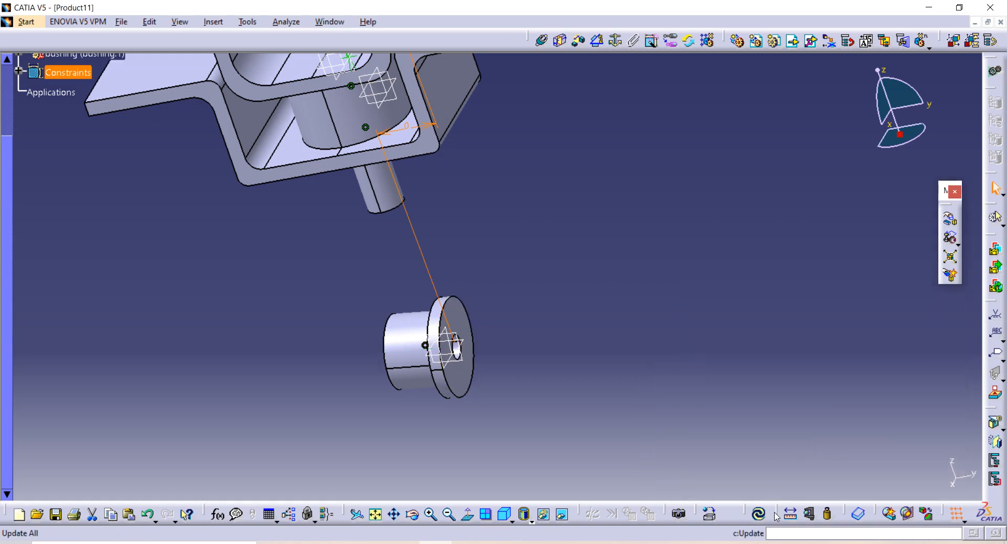
{"action": "middle_click_drag", "start_coordinate": [459, 274], "coordinate": [590, 122]}
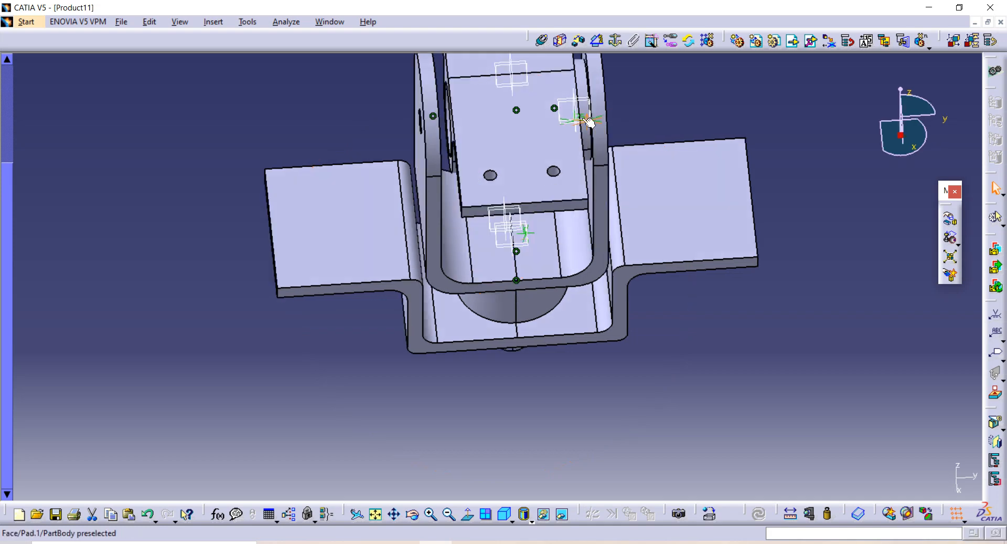
Compare the bushing's placement with the assembled and exploded figures in Shock Assembly.pdf, and return to the CATIA assembly
{"action": "middle_click_drag", "start_coordinate": [540, 170], "coordinate": [495, 198]}
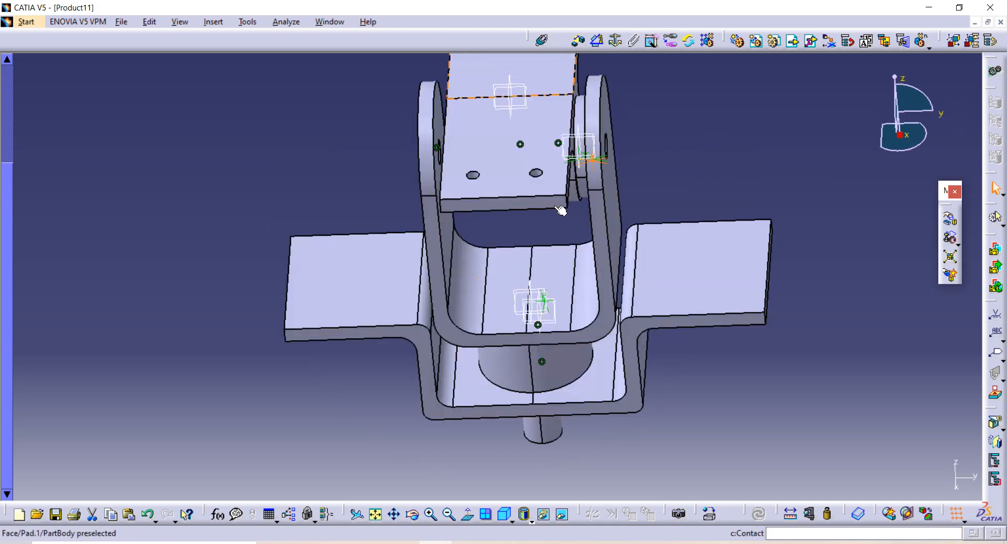
{"action": "key", "text": "alt+Tab"}
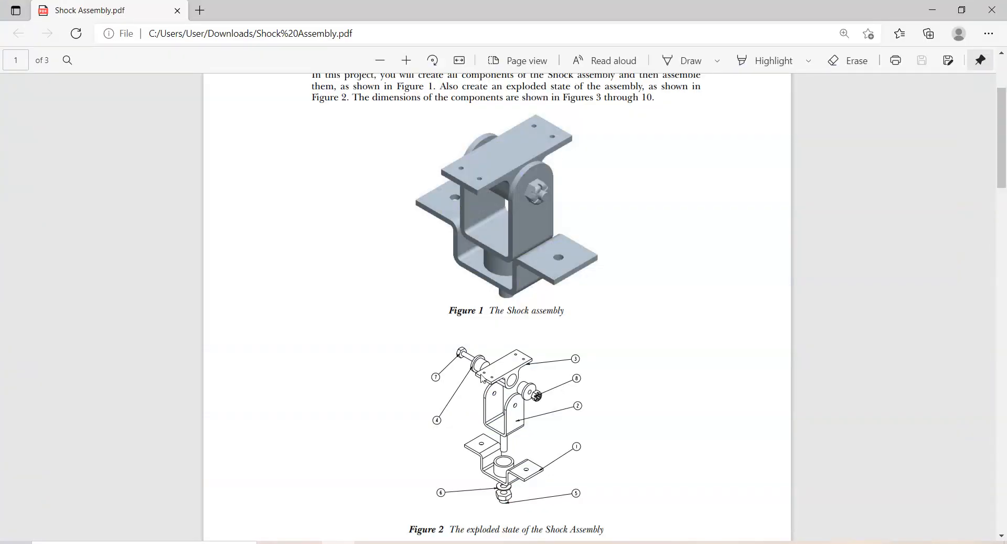
{"action": "key", "text": "alt+Tab"}
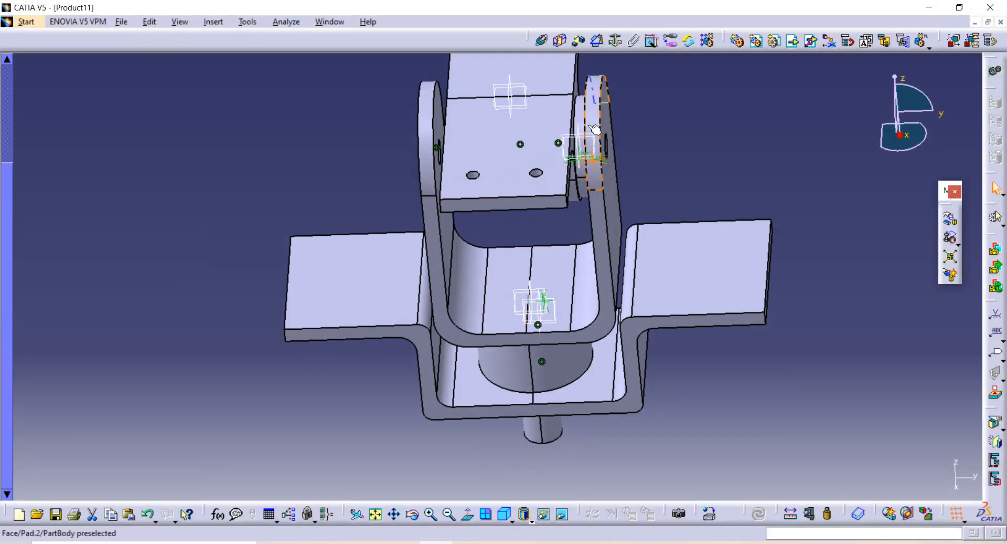
Mirror the bushing about the pivot's middle plane with Assembly Symmetry as a new component, keeping the links in position and with geometry
{"action": "key", "text": "F3"}
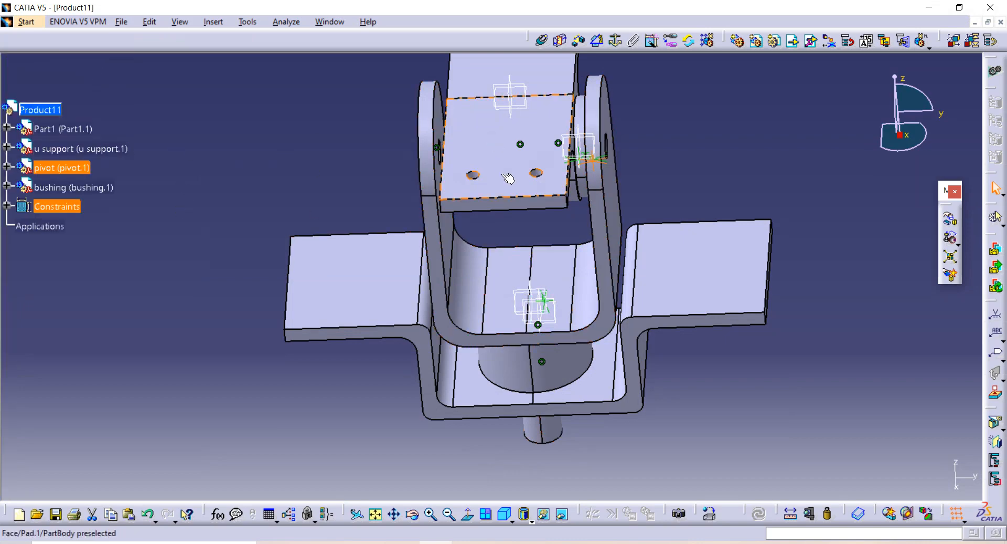
{"action": "left_click", "coordinate": [72, 187]}
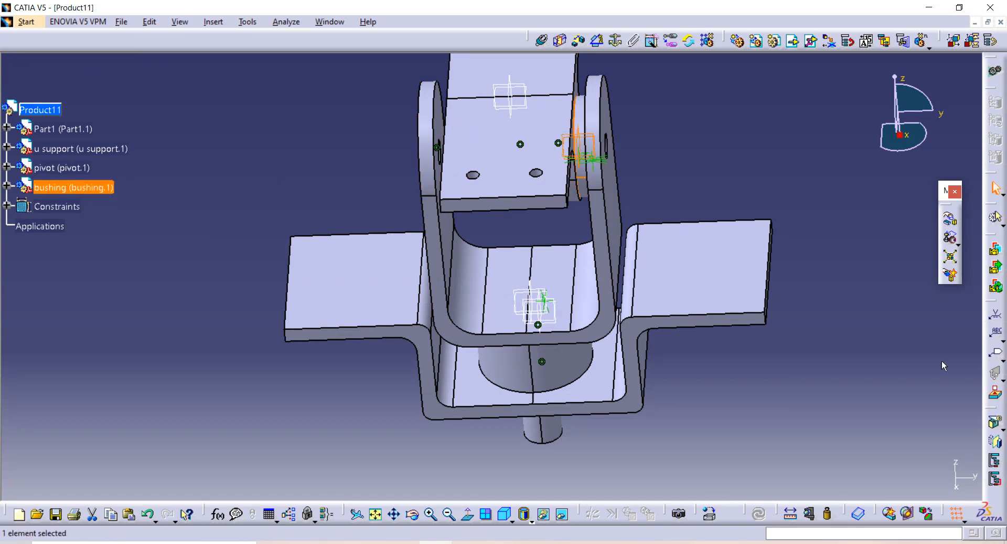
{"action": "left_click", "coordinate": [996, 446]}
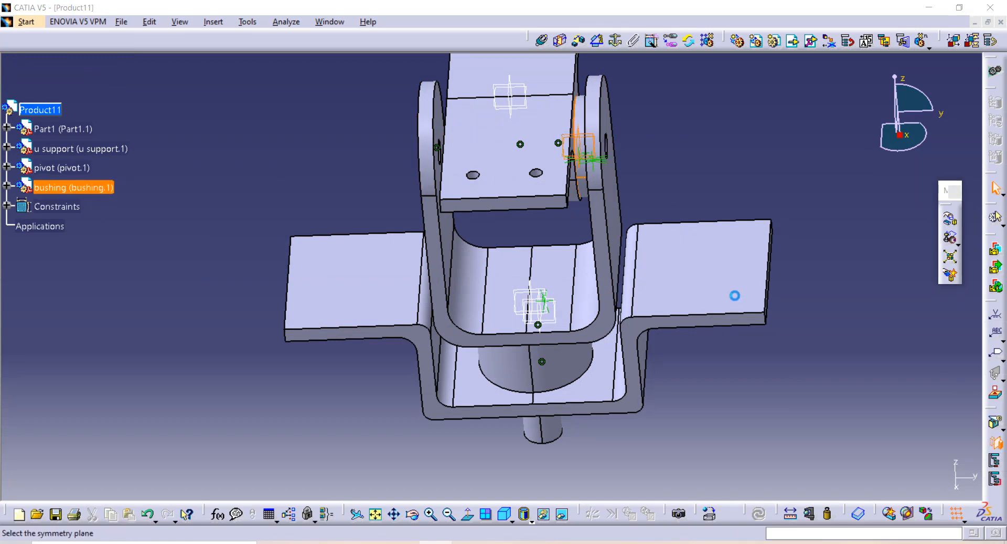
{"action": "left_click", "coordinate": [514, 100]}
{"action": "middle_click_drag", "start_coordinate": [439, 203], "coordinate": [491, 208]}
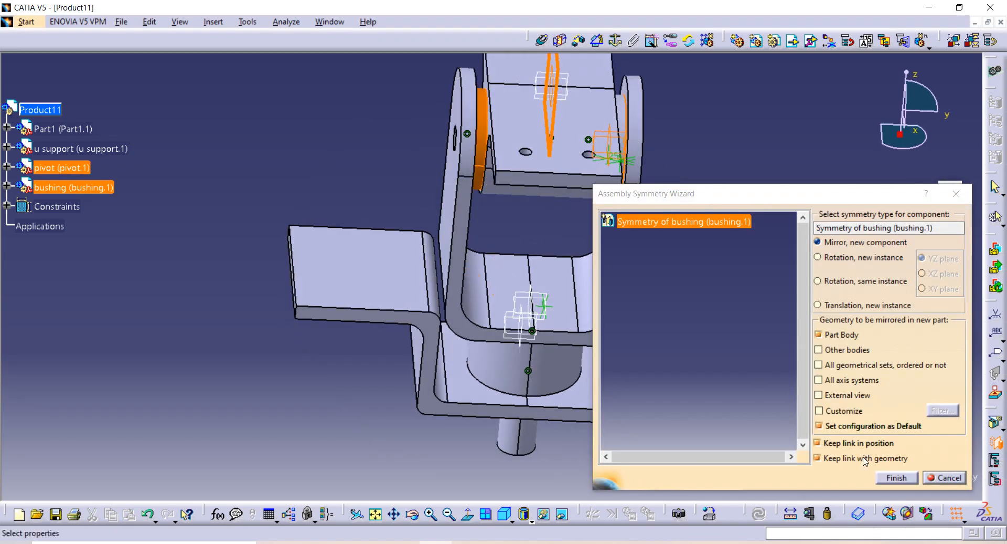
{"action": "left_click", "coordinate": [896, 477]}
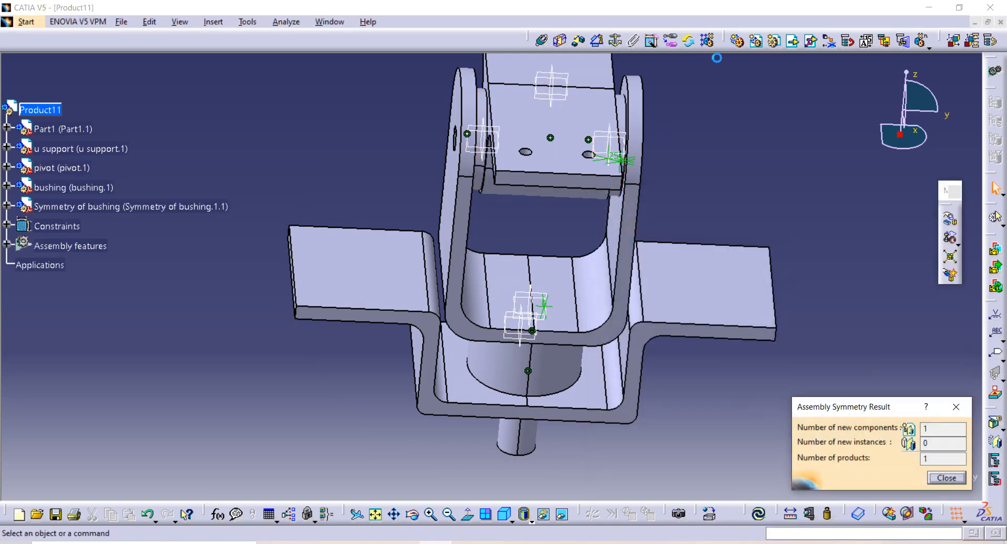
{"action": "left_click", "coordinate": [957, 409]}
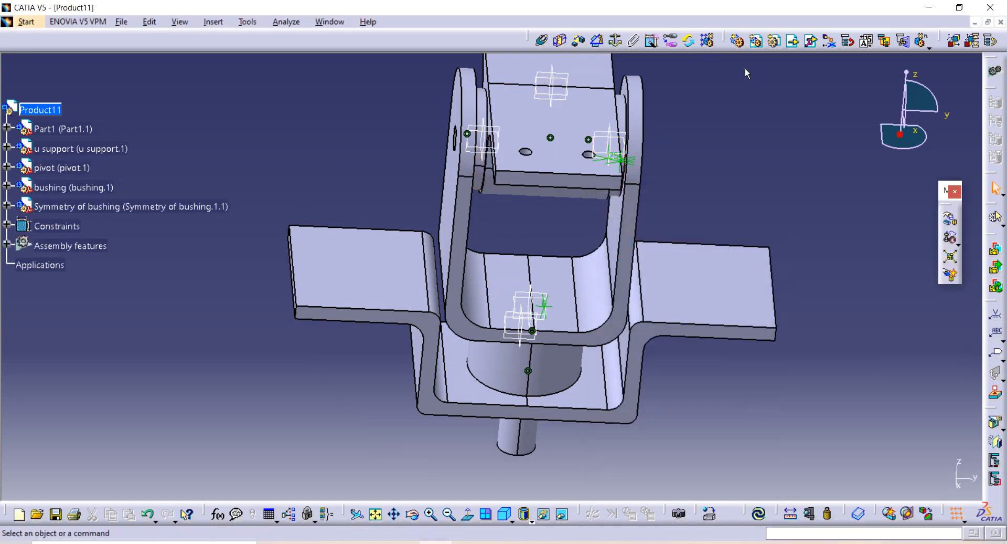
Insert the existing bolt part from the shock assembly folder into Product11
{"action": "left_click", "coordinate": [793, 41]}
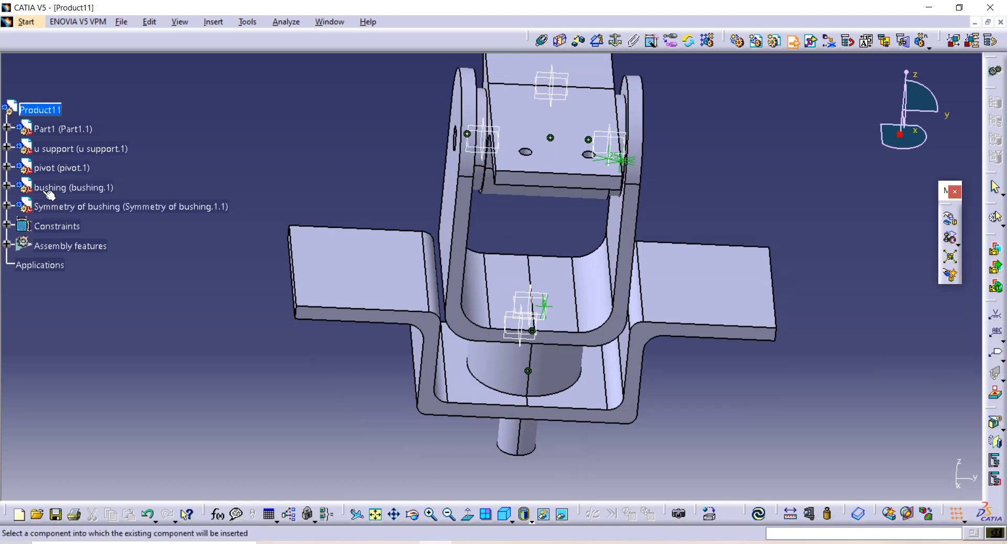
{"action": "left_click", "coordinate": [55, 110]}
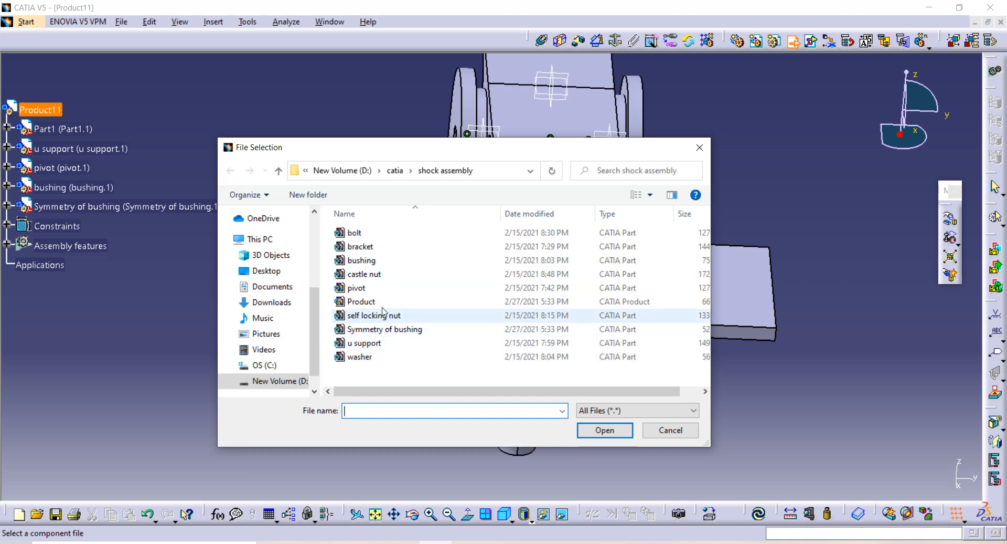
{"action": "left_click", "coordinate": [354, 232]}
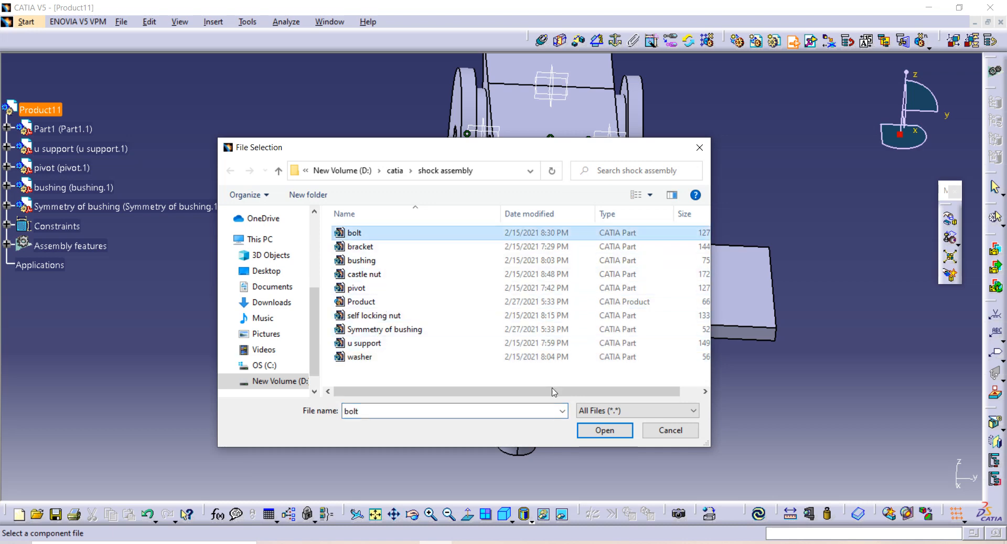
{"action": "left_click", "coordinate": [605, 430]}
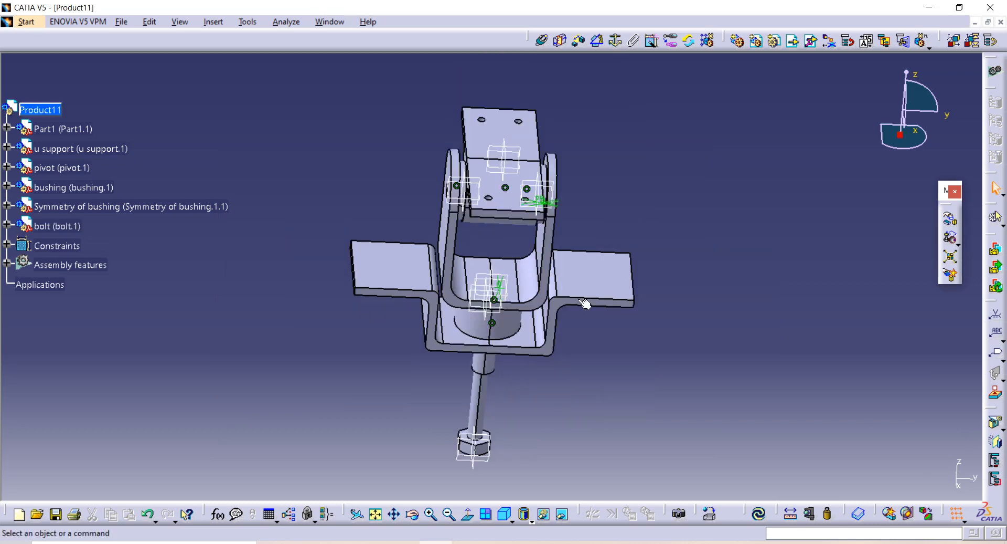
Rotate the bolt about the X axis with the Manipulation command until its shank lies horizontal, checking its direction against Shock Assembly.pdf
{"action": "mouse_move", "coordinate": [461, 375]}
{"action": "middle_mouse_down"}
{"action": "mouse_move", "coordinate": [487, 366]}
{"action": "mouse_move", "coordinate": [581, 231]}
{"action": "mouse_move", "coordinate": [435, 168]}
{"action": "mouse_move", "coordinate": [466, 392]}
{"action": "middle_mouse_up"}
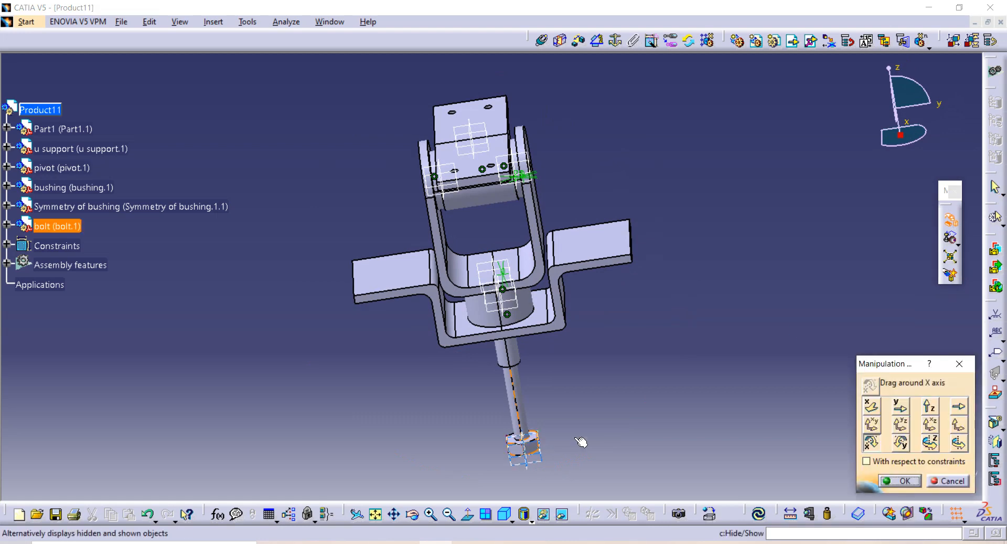
{"action": "left_click", "coordinate": [871, 442]}
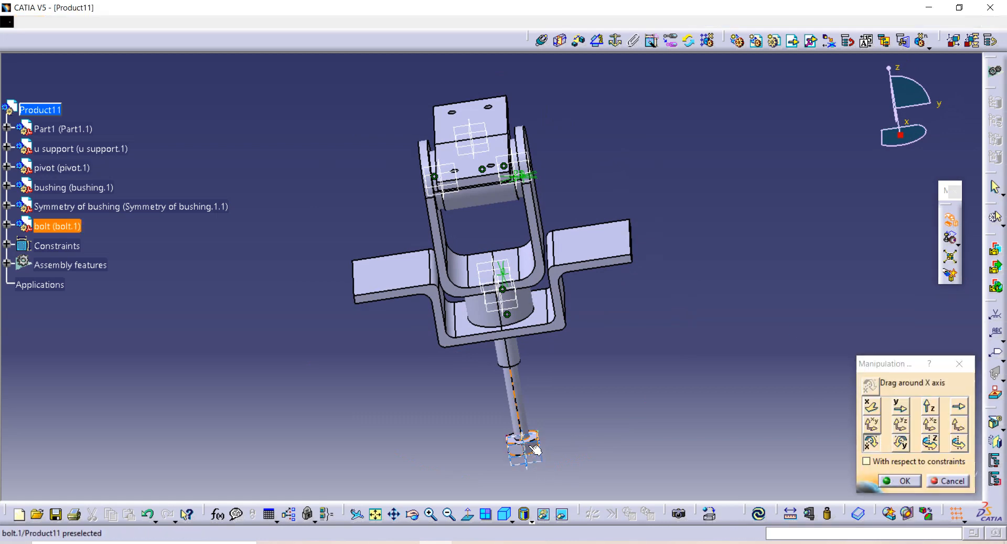
{"action": "left_click_drag", "start_coordinate": [533, 447], "coordinate": [725, 512]}
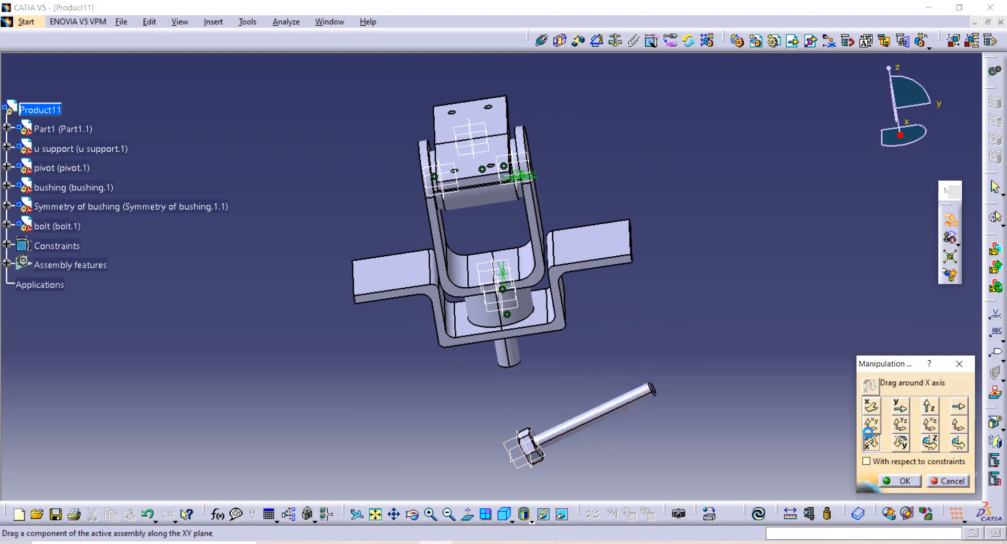
{"action": "left_click_drag", "start_coordinate": [530, 446], "coordinate": [691, 457]}
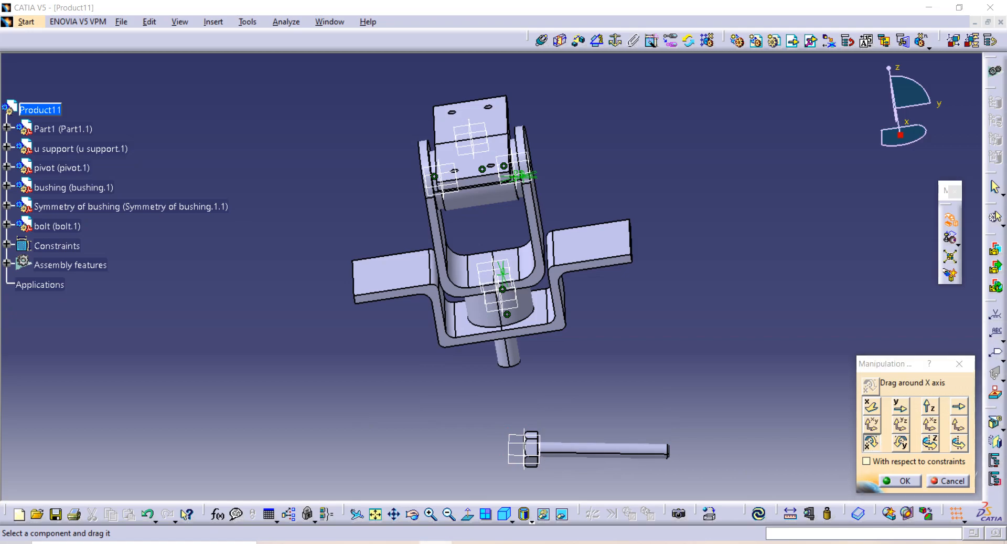
{"action": "key", "text": "alt+Tab"}
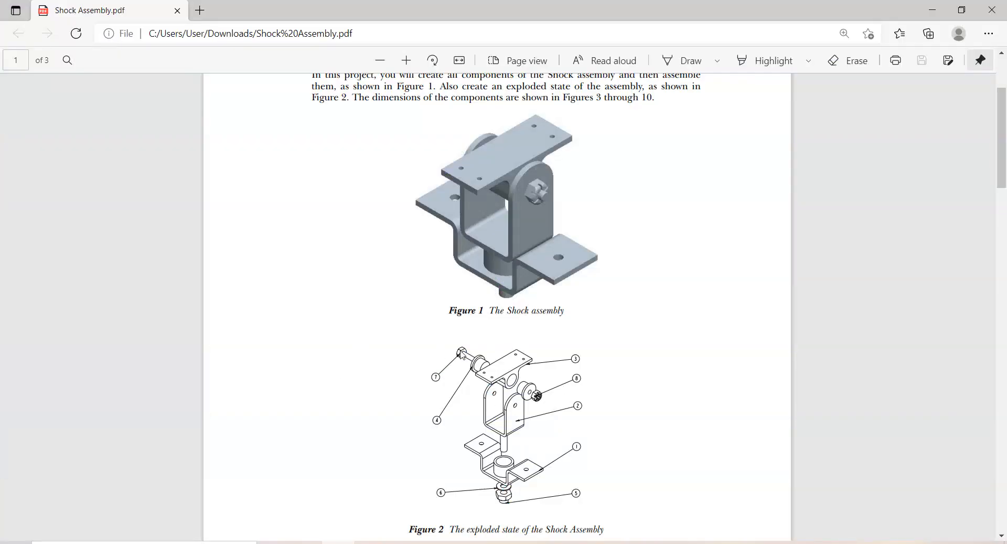
{"action": "key", "text": "alt+Tab"}
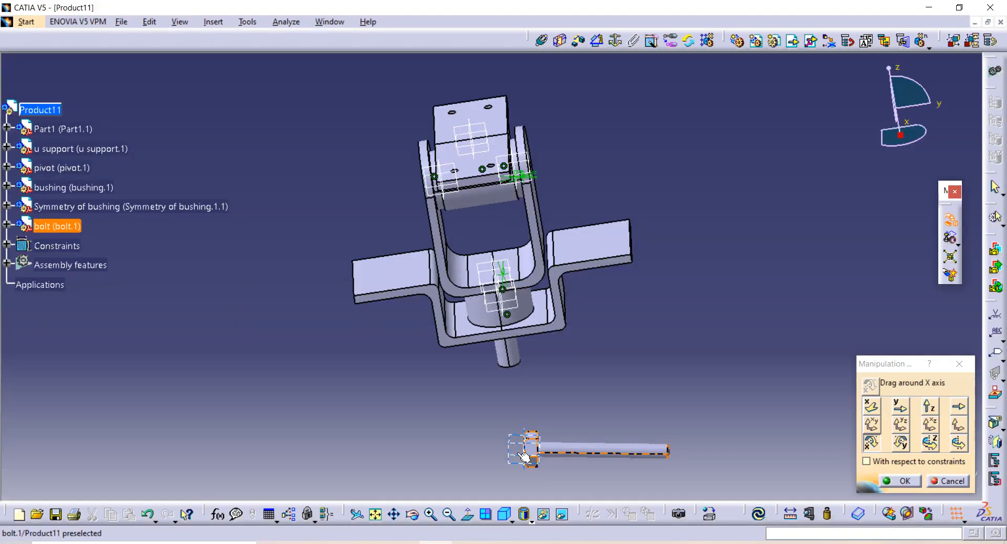
{"action": "left_click", "coordinate": [901, 481]}
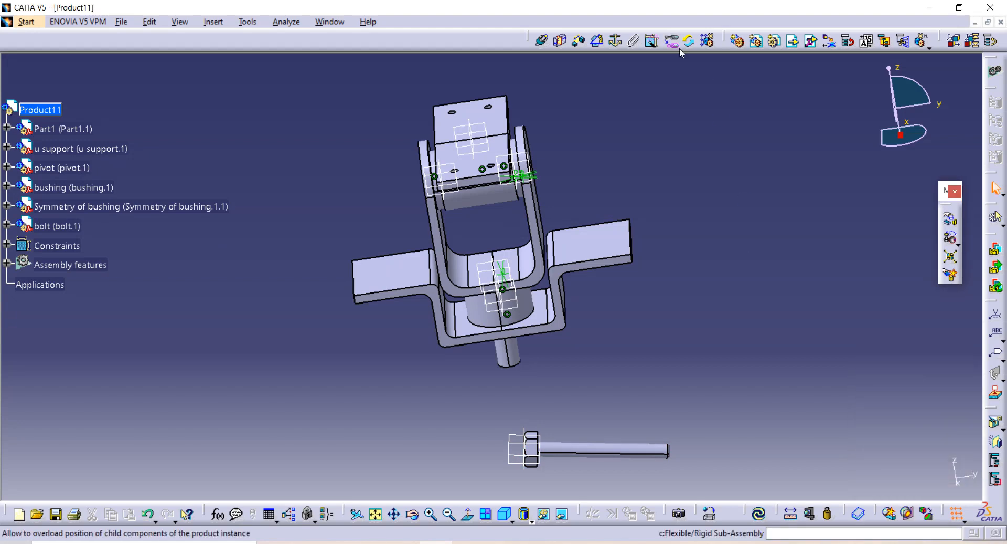
Add a coincidence constraint between the bolt shank's axis and the bore axis through the pivot and u support arms
{"action": "left_click", "coordinate": [548, 41]}
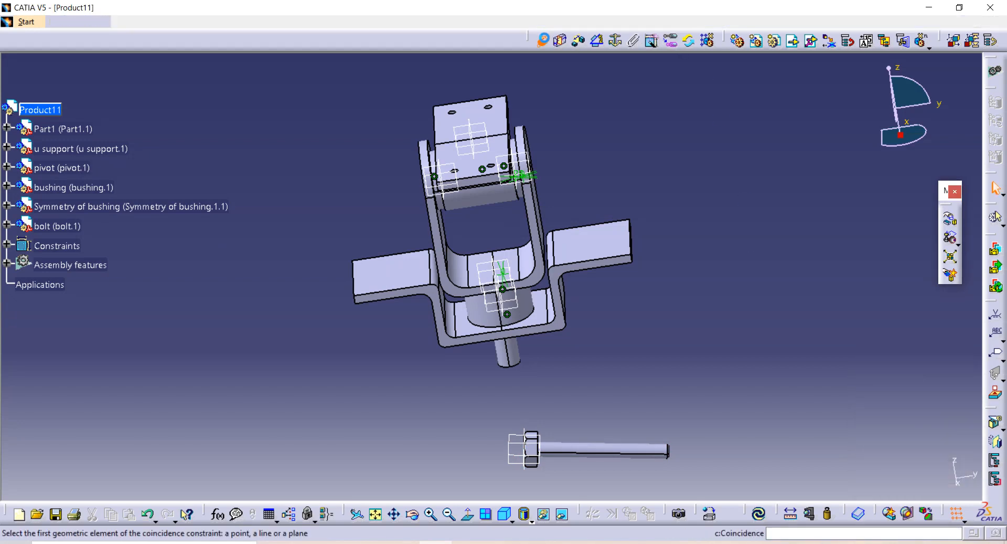
{"action": "left_click", "coordinate": [595, 455]}
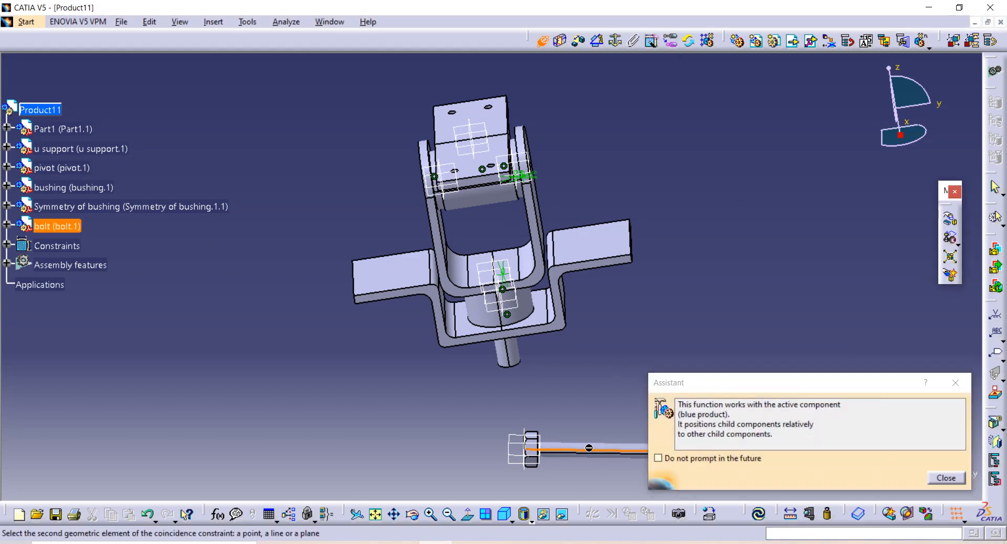
{"action": "left_click", "coordinate": [461, 181]}
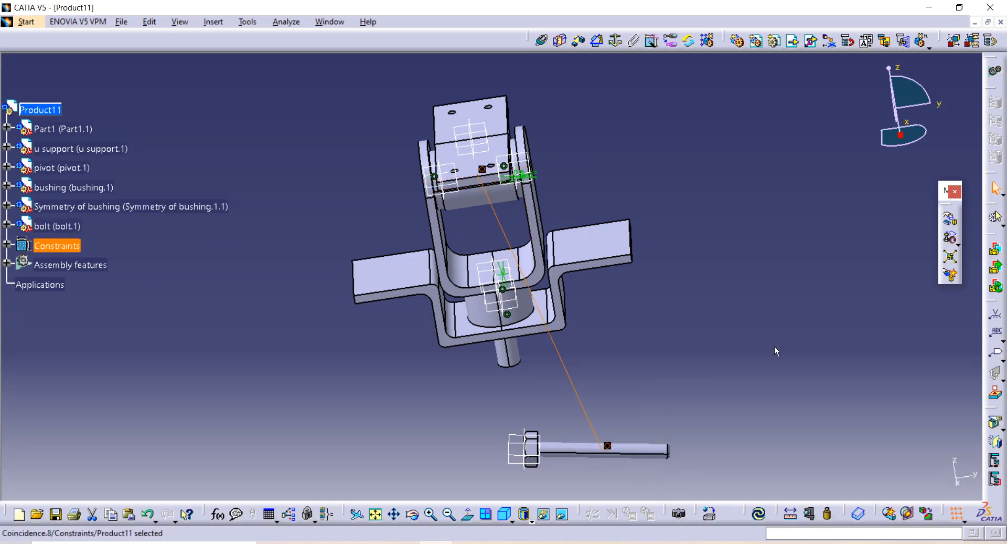
Add a 0 mm Opposite-orientation offset between the u support arm's outer face and the underside of the bolt head, and update the assembly
{"action": "left_click", "coordinate": [579, 41]}
{"action": "middle_click_drag", "start_coordinate": [387, 180], "coordinate": [466, 182]}
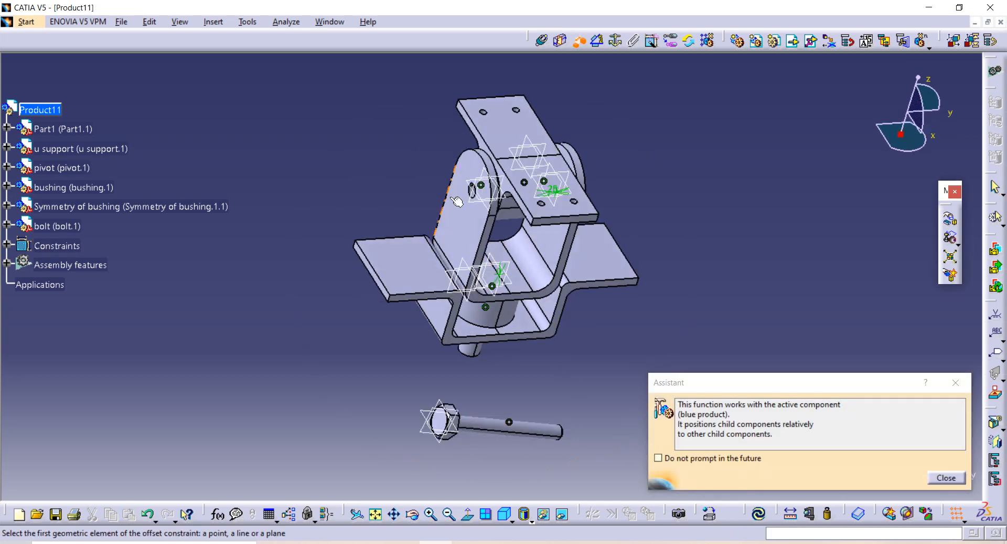
{"action": "middle_click_drag", "start_coordinate": [488, 294], "coordinate": [303, 396]}
{"action": "scroll", "coordinate": [418, 204], "scroll_direction": "down", "scroll_amount": 1}
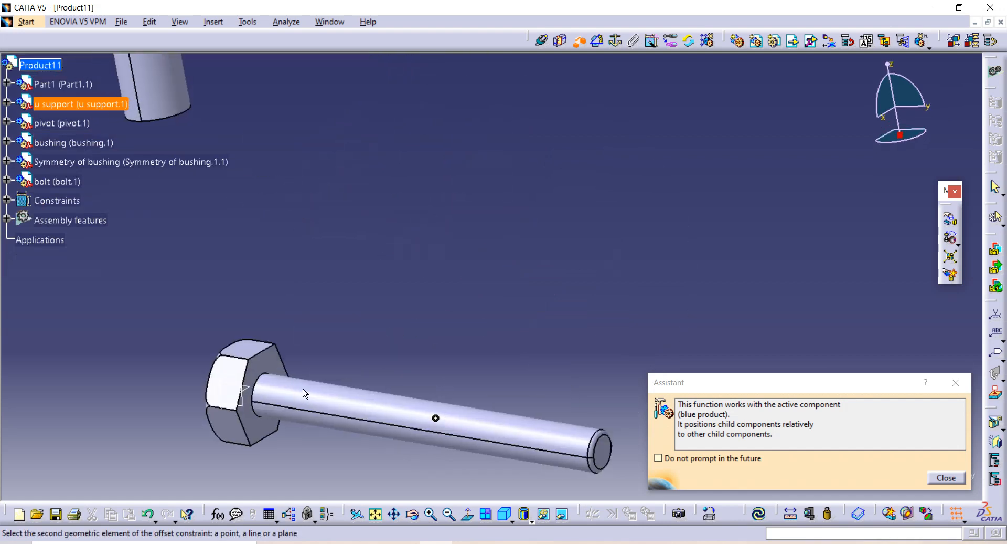
{"action": "left_click", "coordinate": [289, 366]}
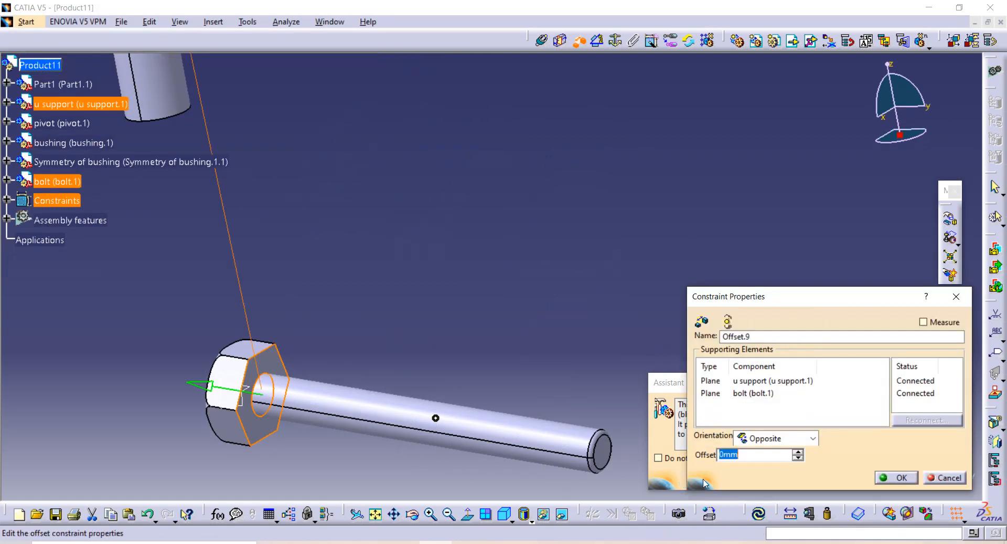
{"action": "key", "text": "Return"}
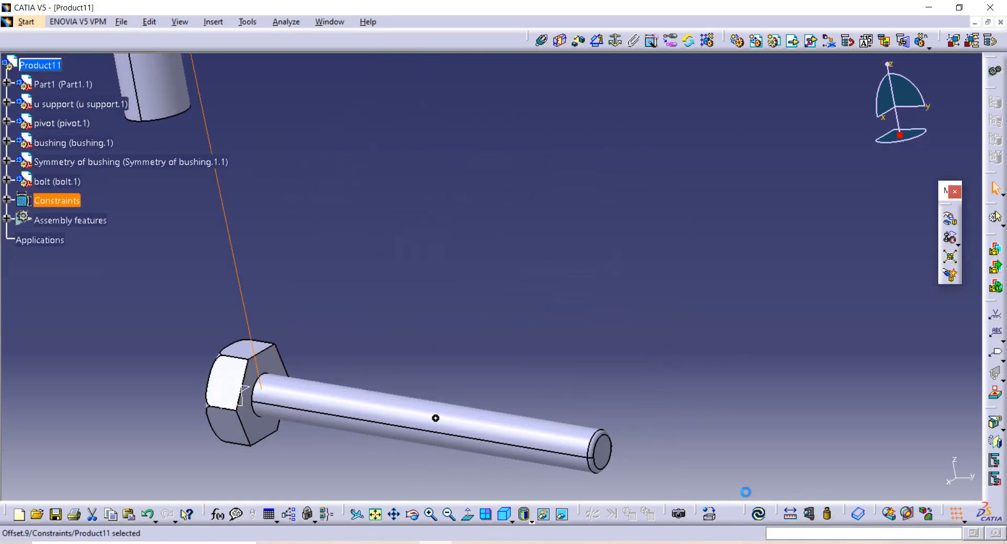
{"action": "left_click", "coordinate": [759, 513]}
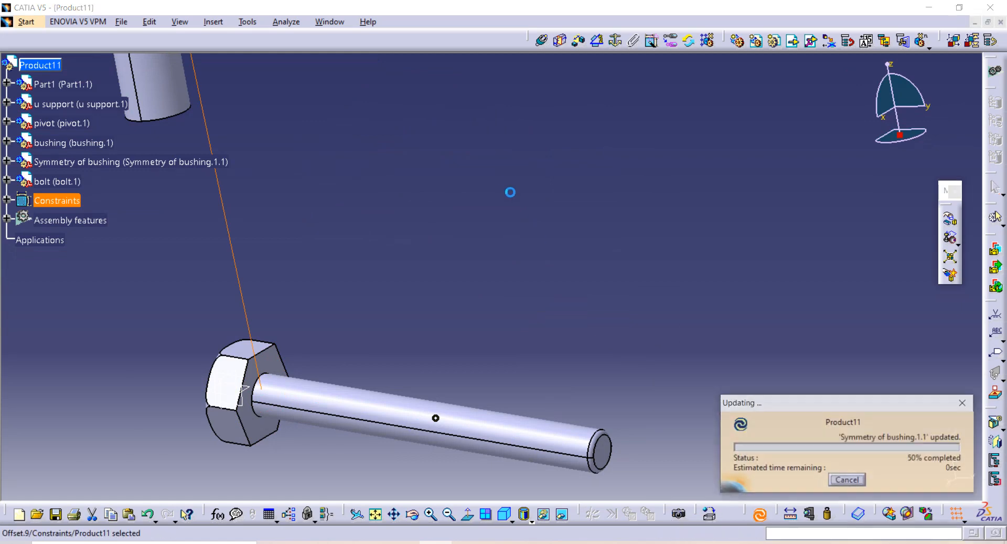
{"action": "middle_click_drag", "start_coordinate": [508, 177], "coordinate": [479, 243]}
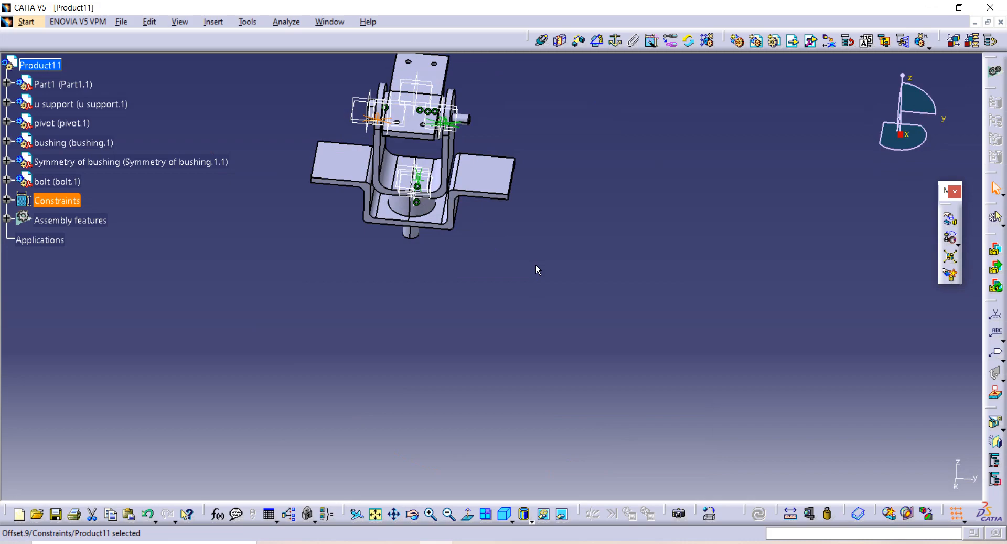
Check the assembly figures in Shock Assembly.pdf, return to CATIA and insert the existing castle nut part into Product11
{"action": "key", "text": "alt+Tab"}
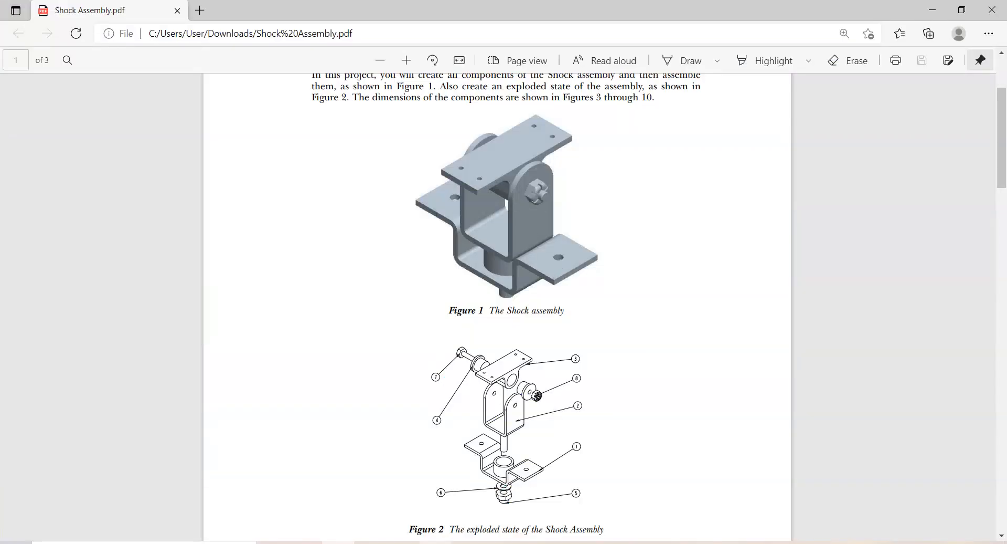
{"action": "key", "text": "alt+Tab"}
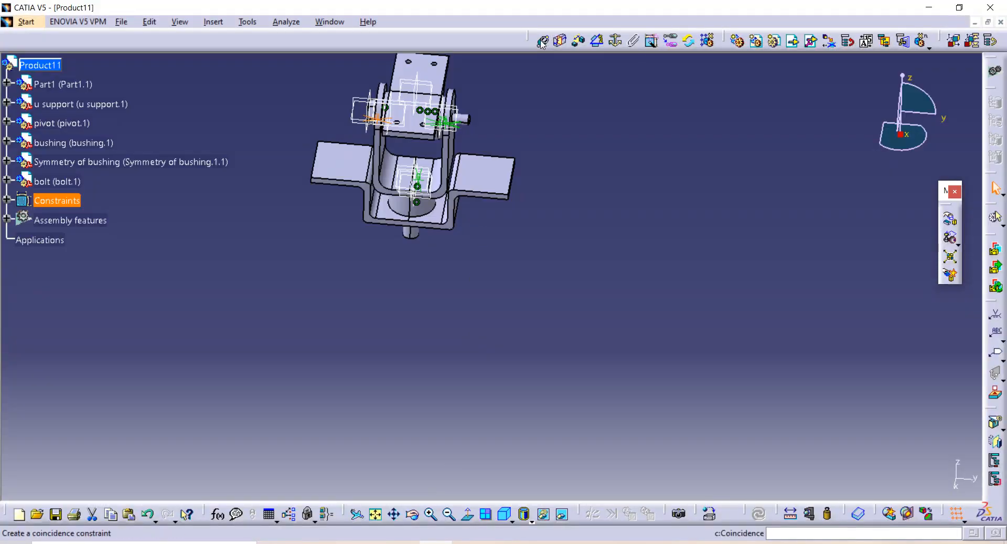
{"action": "left_click", "coordinate": [793, 41]}
{"action": "left_click", "coordinate": [40, 64]}
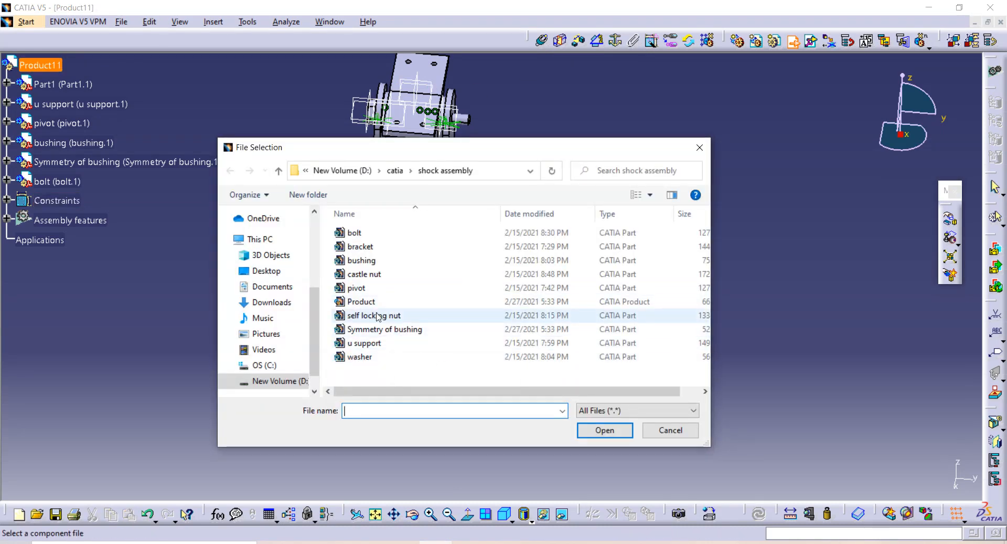
{"action": "left_click", "coordinate": [364, 273]}
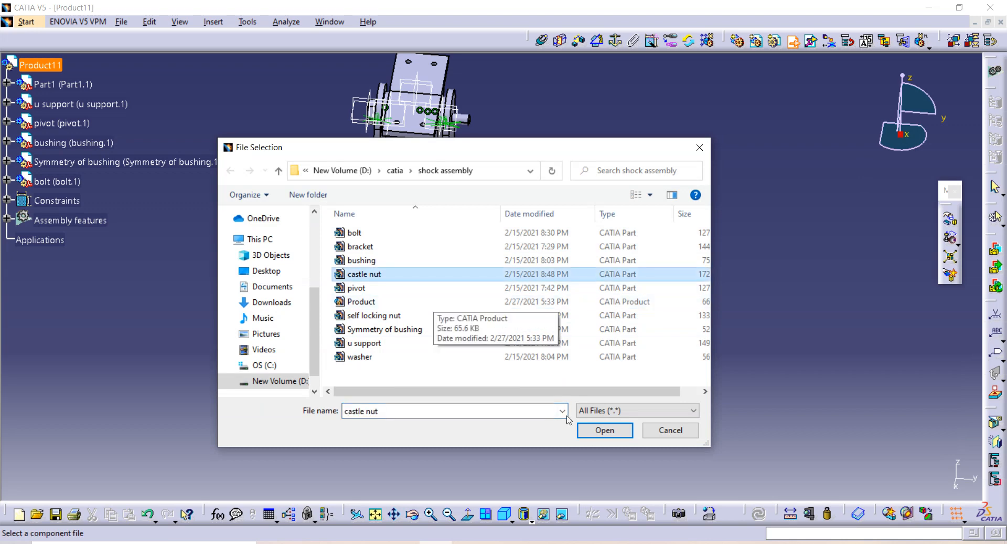
{"action": "left_click", "coordinate": [605, 430]}
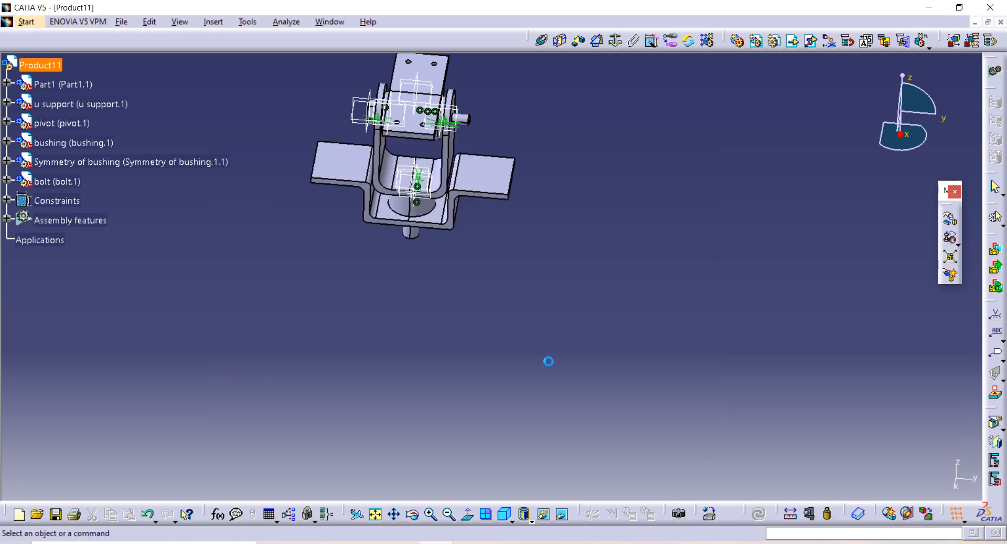
Rotate the castle nut about the X axis with the Manipulation command so its axis lies sideways along the bolt's direction
{"action": "middle_click_drag", "start_coordinate": [509, 417], "coordinate": [510, 382]}
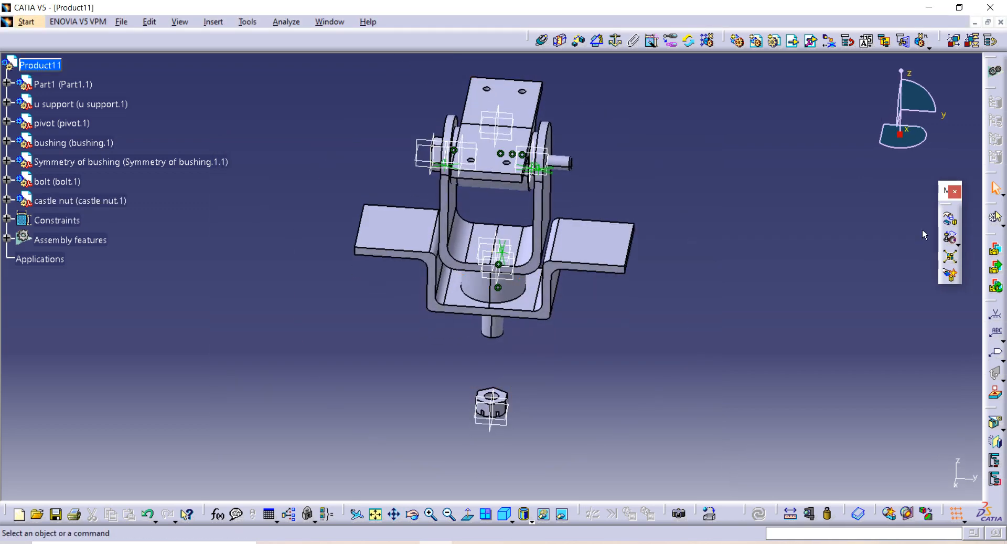
{"action": "left_click", "coordinate": [950, 219]}
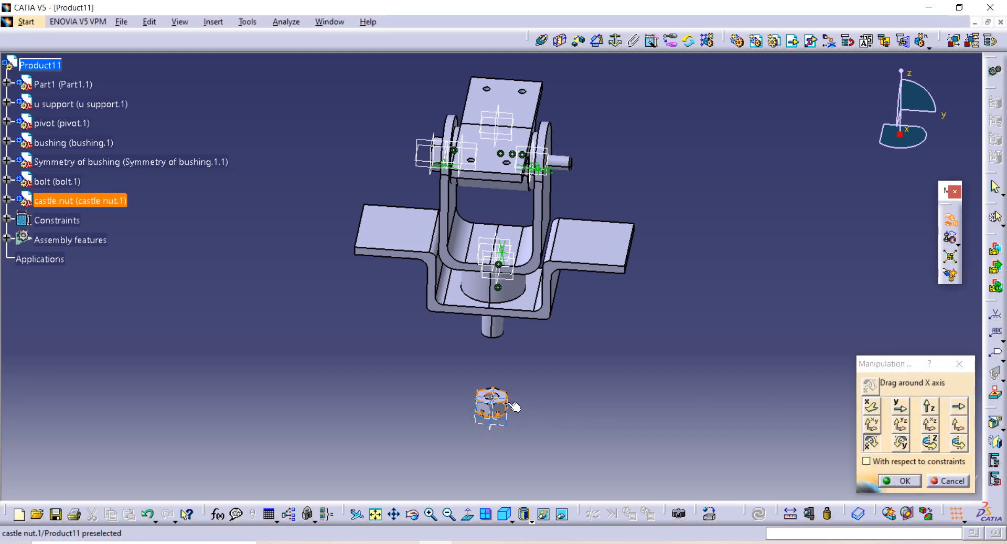
{"action": "left_click_drag", "start_coordinate": [497, 404], "coordinate": [482, 364]}
{"action": "left_click_drag", "start_coordinate": [414, 357], "coordinate": [414, 357]}
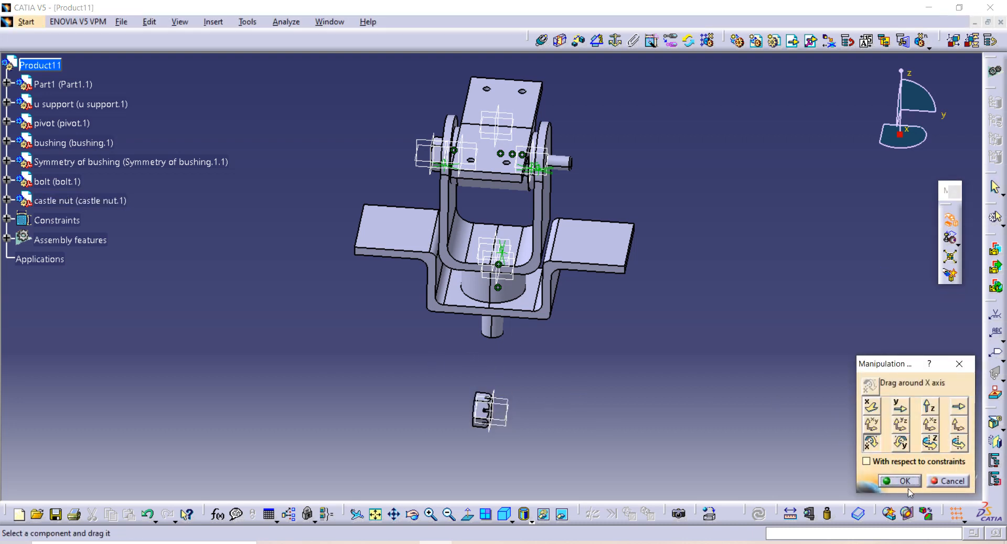
{"action": "left_click", "coordinate": [900, 480]}
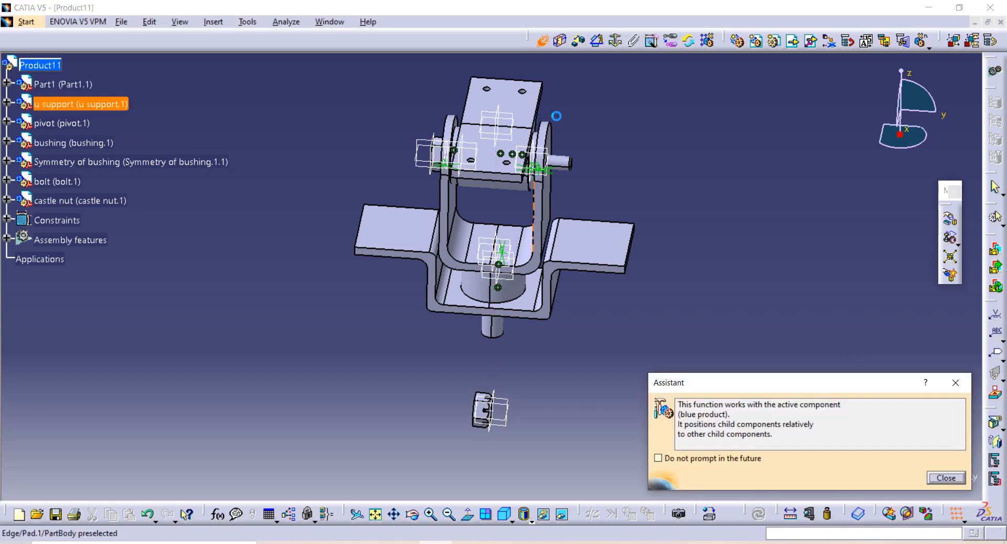
Add a 0 mm Opposite-orientation offset between the u support arm's outer face and the castle nut's flat, unslotted end face
{"action": "left_click", "coordinate": [579, 41]}
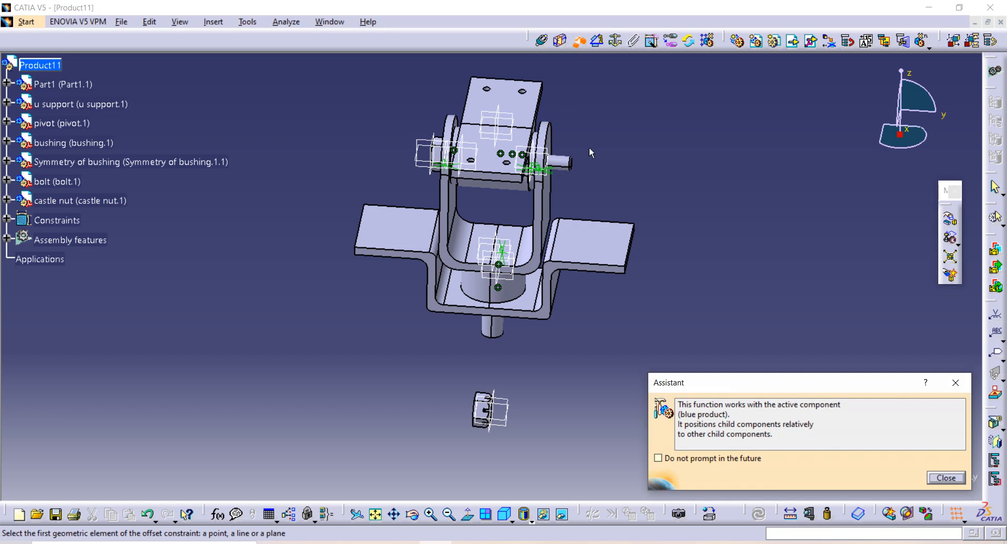
{"action": "middle_click_drag", "start_coordinate": [599, 157], "coordinate": [524, 155]}
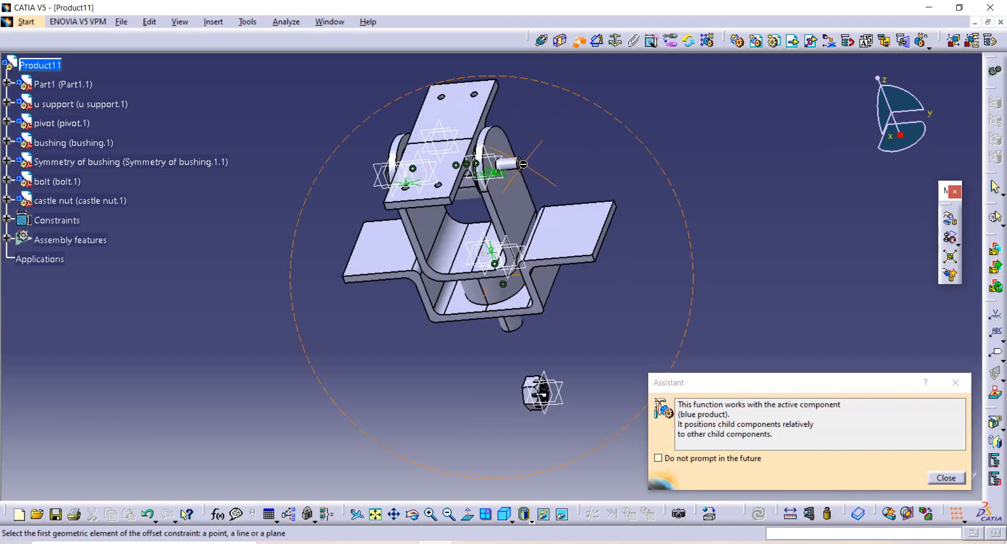
{"action": "left_click", "coordinate": [499, 144]}
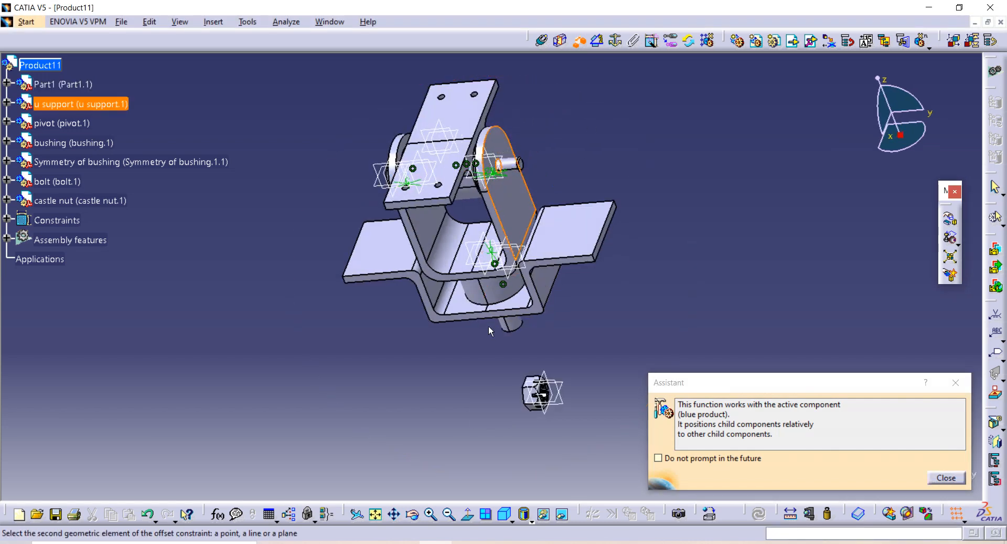
{"action": "middle_click_drag", "start_coordinate": [489, 325], "coordinate": [574, 336]}
{"action": "middle_click_drag", "start_coordinate": [488, 404], "coordinate": [596, 122]}
{"action": "left_click", "coordinate": [546, 301]}
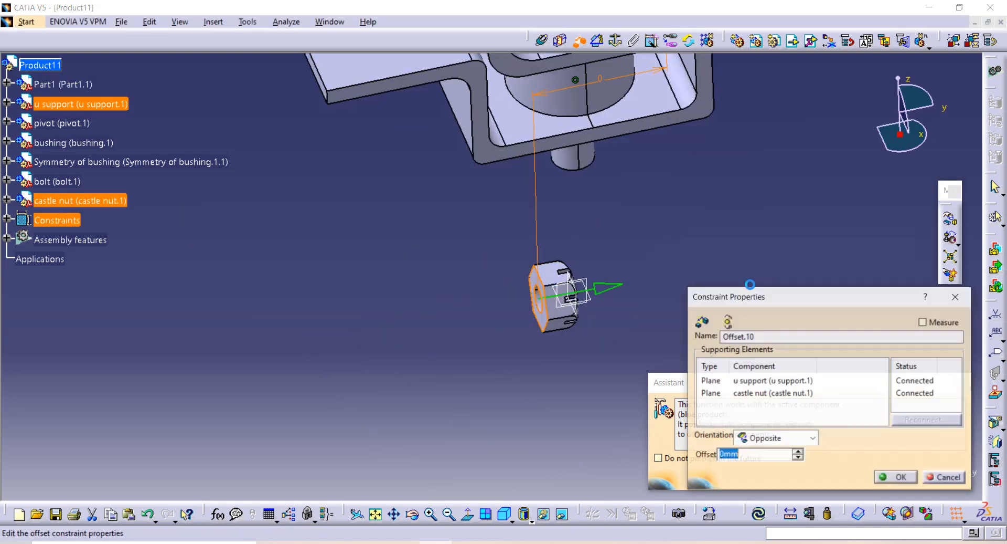
{"action": "left_click", "coordinate": [907, 478]}
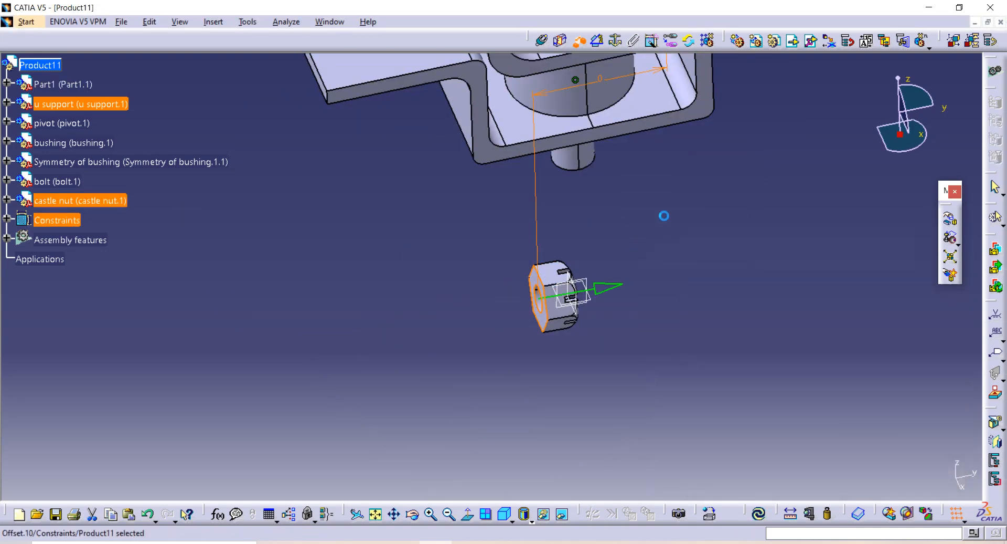
Add a coincidence constraint between the castle nut's bore axis and the bolt shank's axis, and update the assembly
{"action": "middle_click_drag", "start_coordinate": [663, 216], "coordinate": [598, 257]}
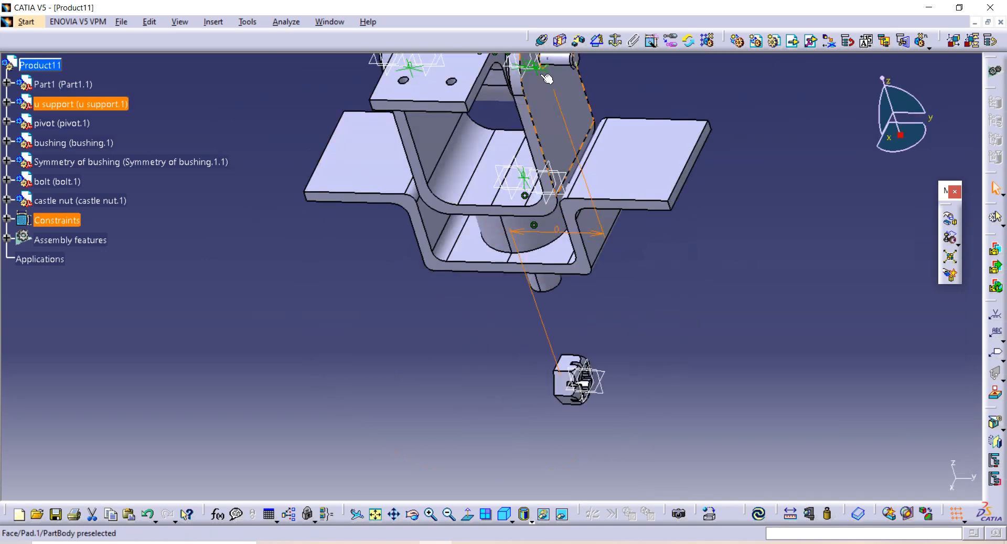
{"action": "left_click", "coordinate": [996, 314]}
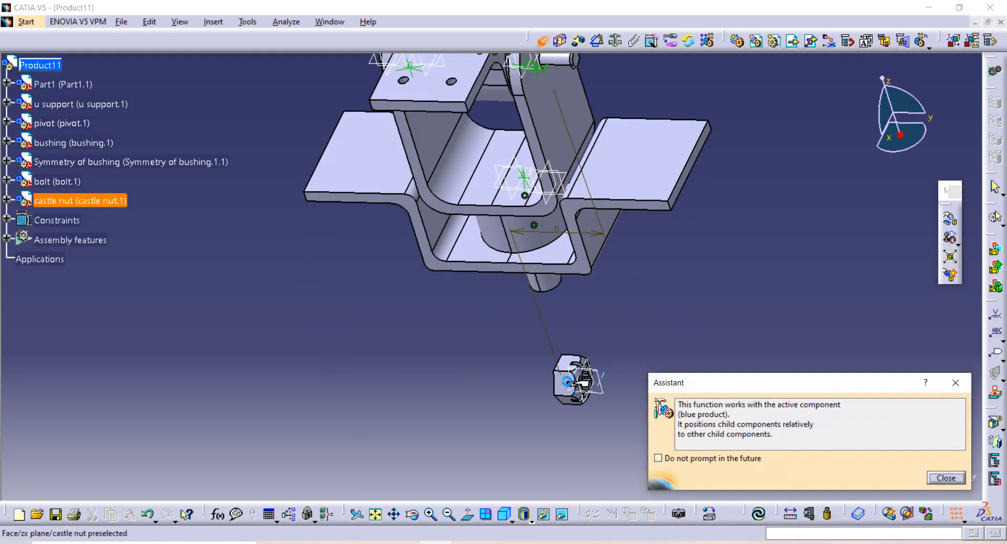
{"action": "middle_click_drag", "start_coordinate": [584, 384], "coordinate": [460, 326]}
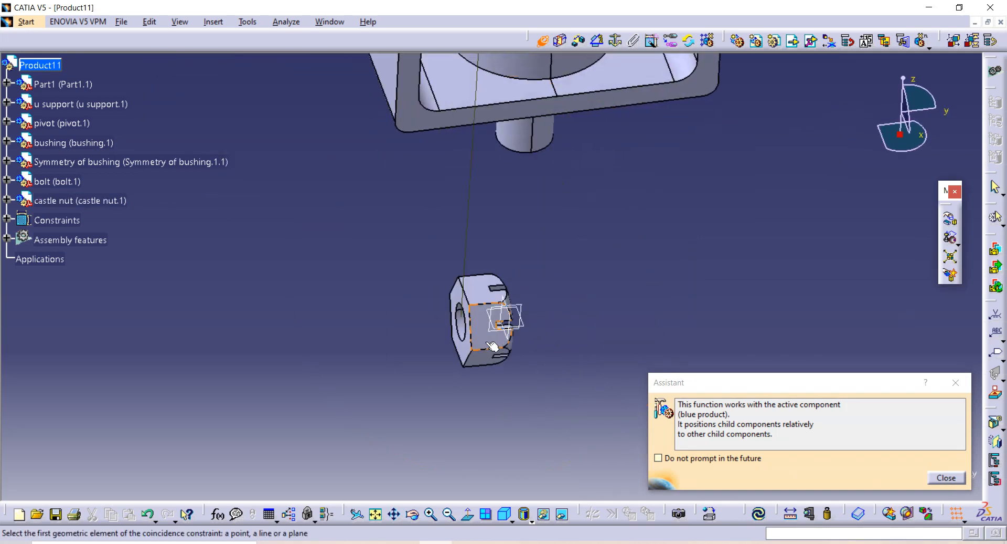
{"action": "left_click", "coordinate": [464, 330]}
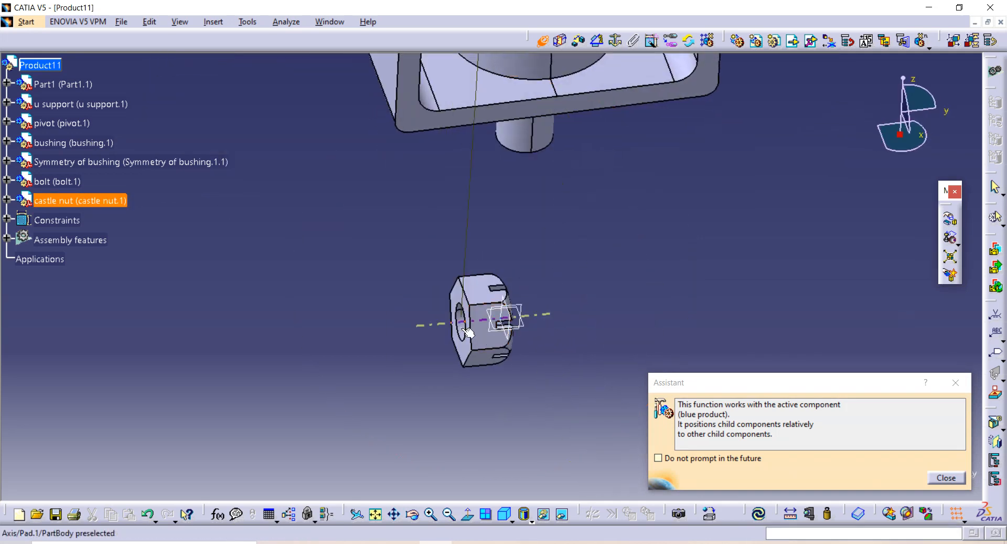
{"action": "middle_click_drag", "start_coordinate": [578, 238], "coordinate": [531, 194]}
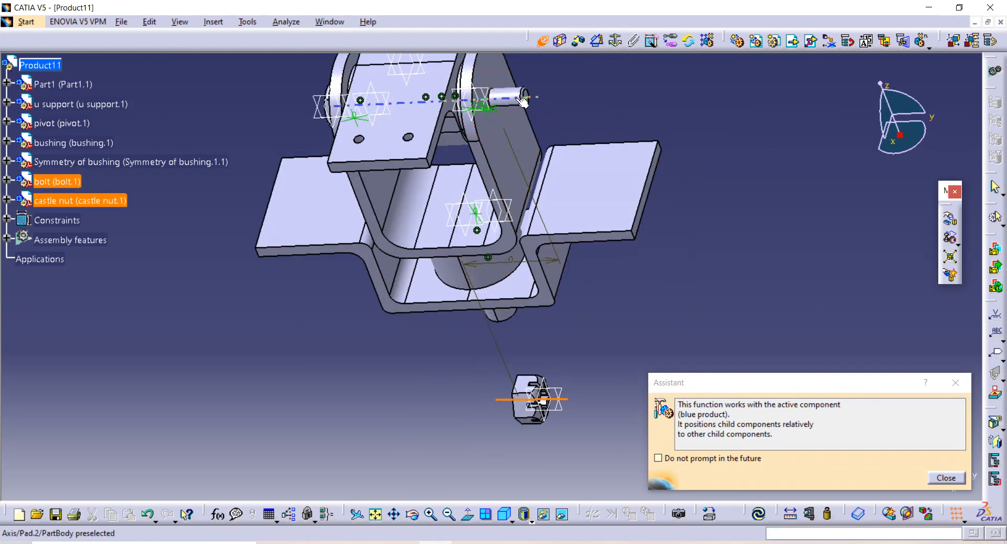
{"action": "left_click", "coordinate": [522, 101]}
{"action": "left_click", "coordinate": [760, 514]}
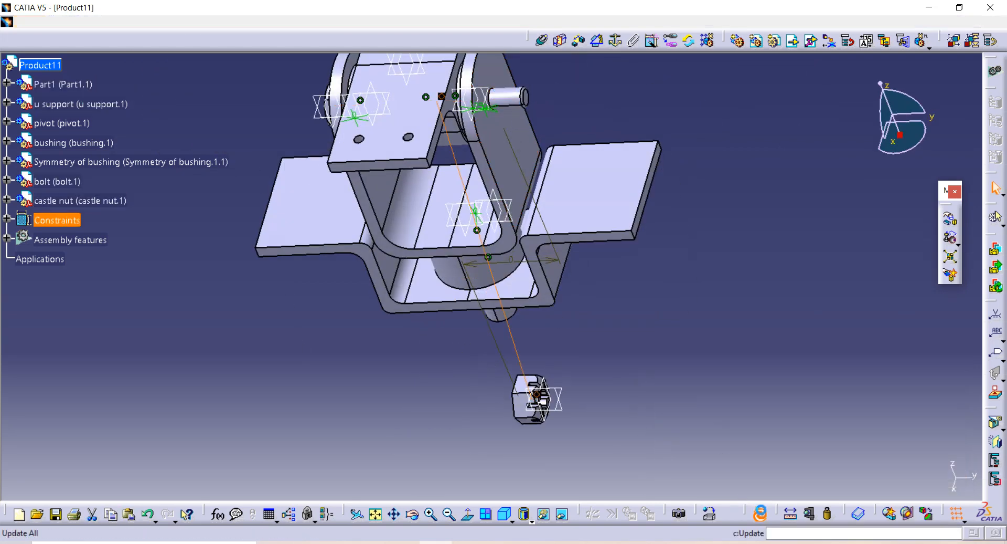
Insert the existing washer part from the shock assembly folder into Product11
{"action": "middle_click_drag", "start_coordinate": [346, 368], "coordinate": [355, 265]}
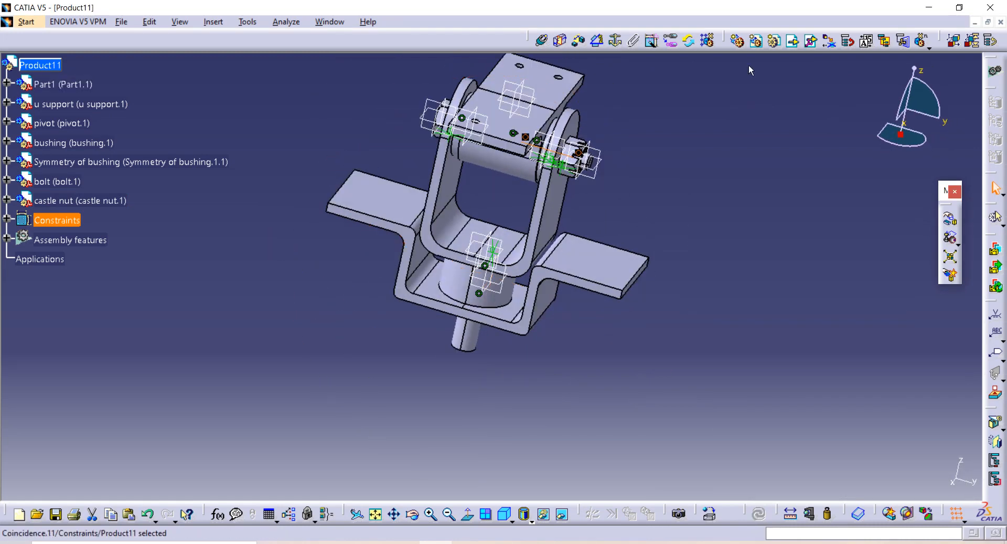
{"action": "left_click", "coordinate": [795, 42]}
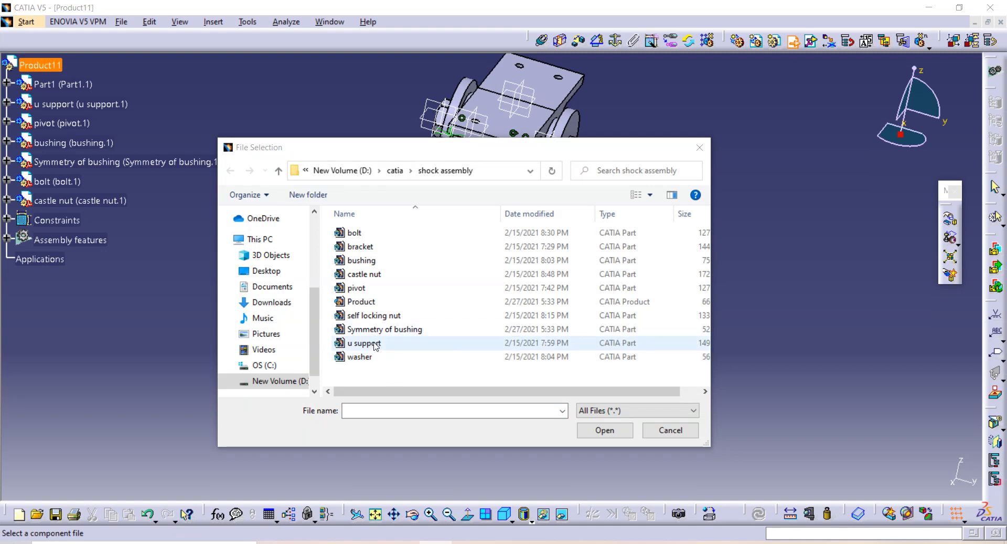
{"action": "left_click", "coordinate": [367, 357]}
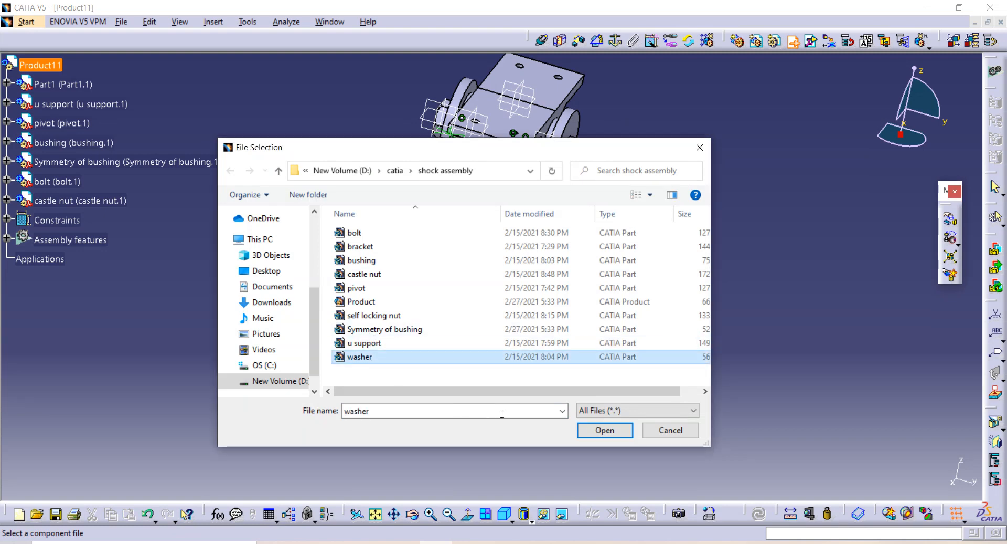
{"action": "left_click", "coordinate": [605, 430]}
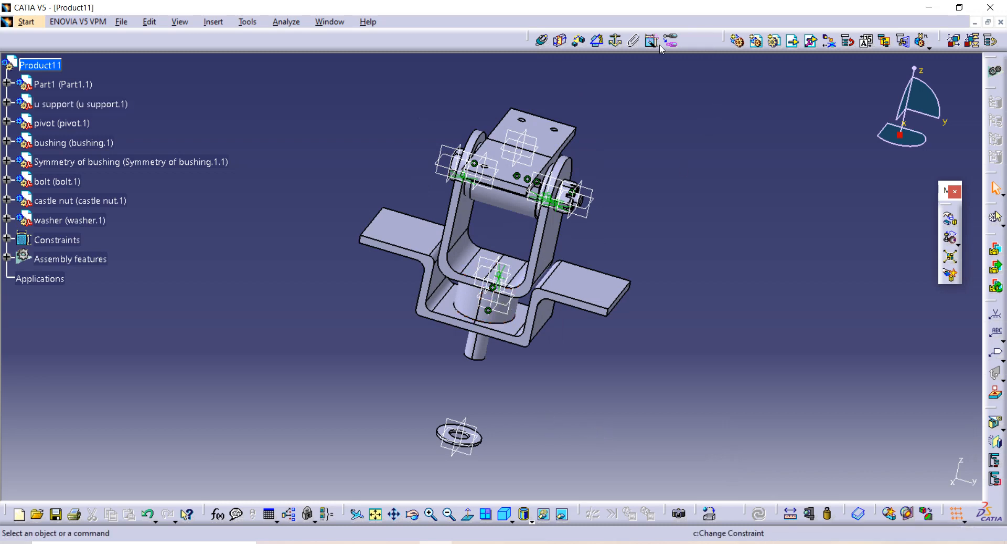
Add a coincidence constraint between the axis of the u support's lower shank and the washer's hole axis
{"action": "left_click", "coordinate": [995, 314]}
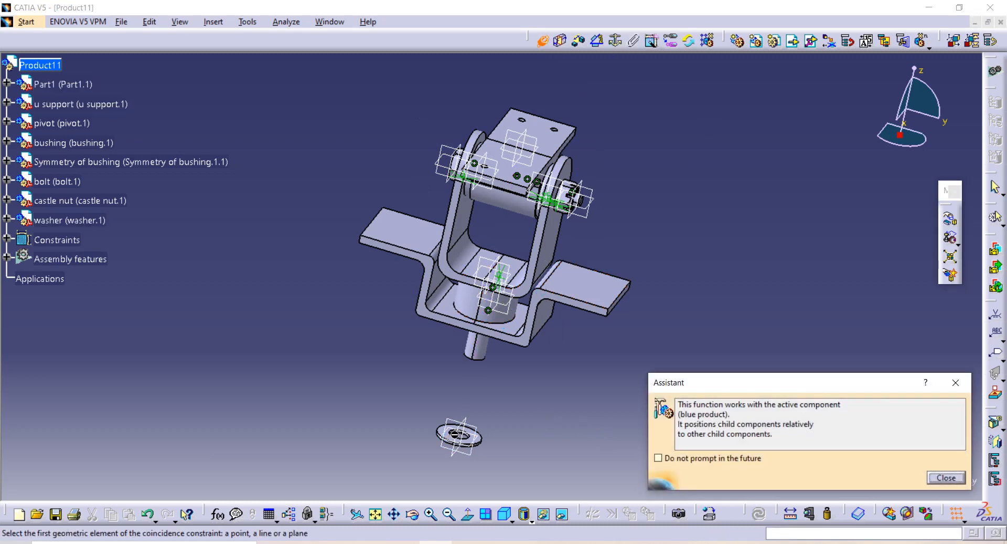
{"action": "middle_click_drag", "start_coordinate": [513, 409], "coordinate": [513, 299]}
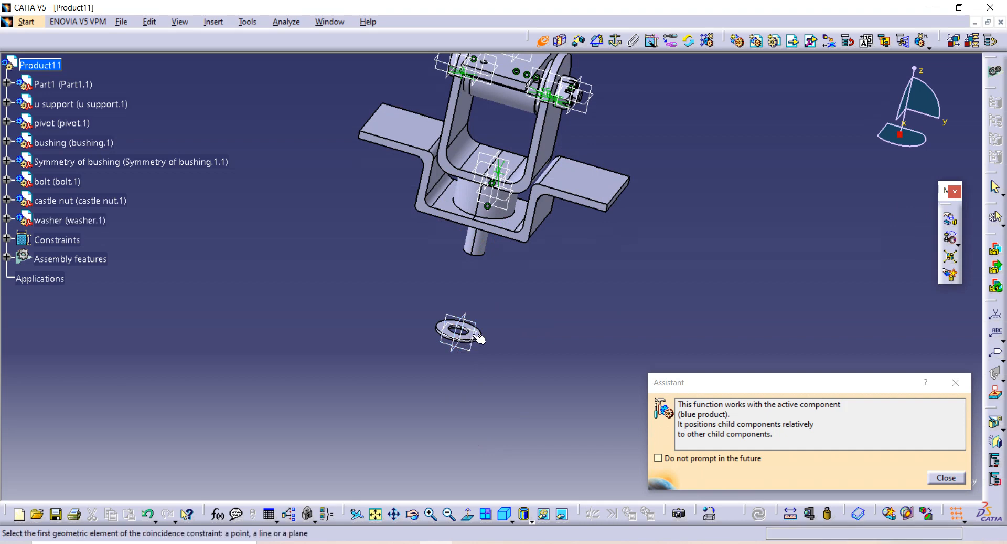
{"action": "middle_click_drag", "start_coordinate": [467, 341], "coordinate": [440, 265]}
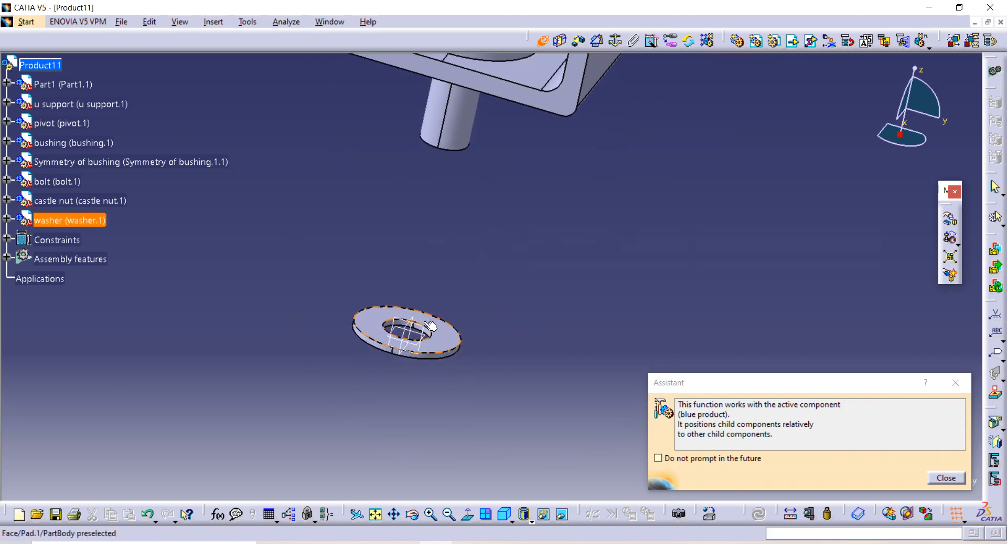
{"action": "middle_click_drag", "start_coordinate": [426, 342], "coordinate": [353, 331]}
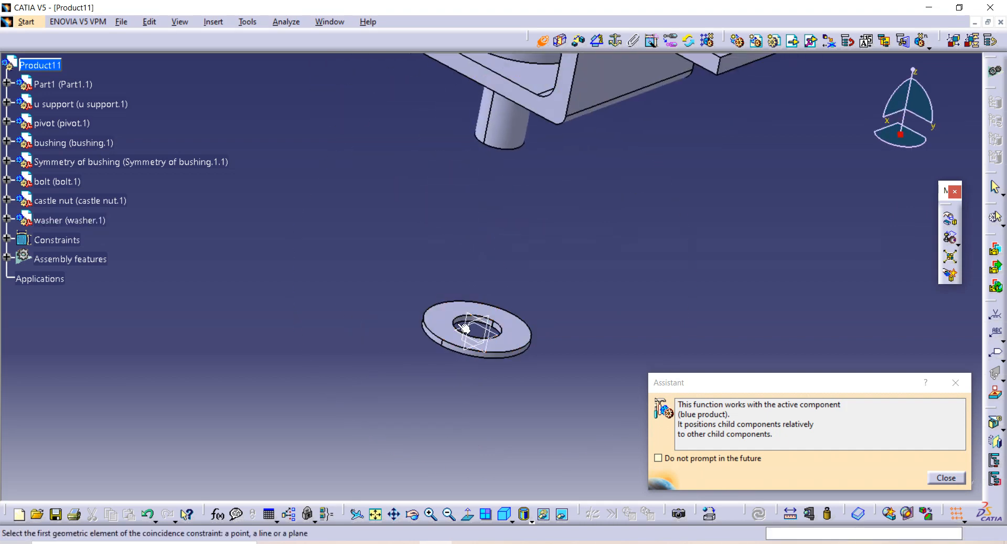
{"action": "middle_click_drag", "start_coordinate": [448, 322], "coordinate": [431, 357]}
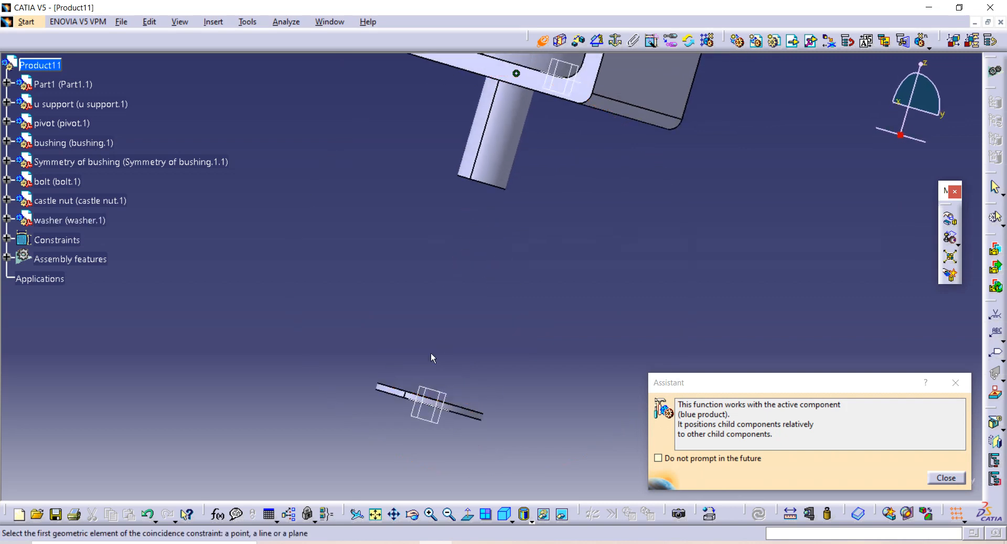
{"action": "left_click", "coordinate": [406, 390]}
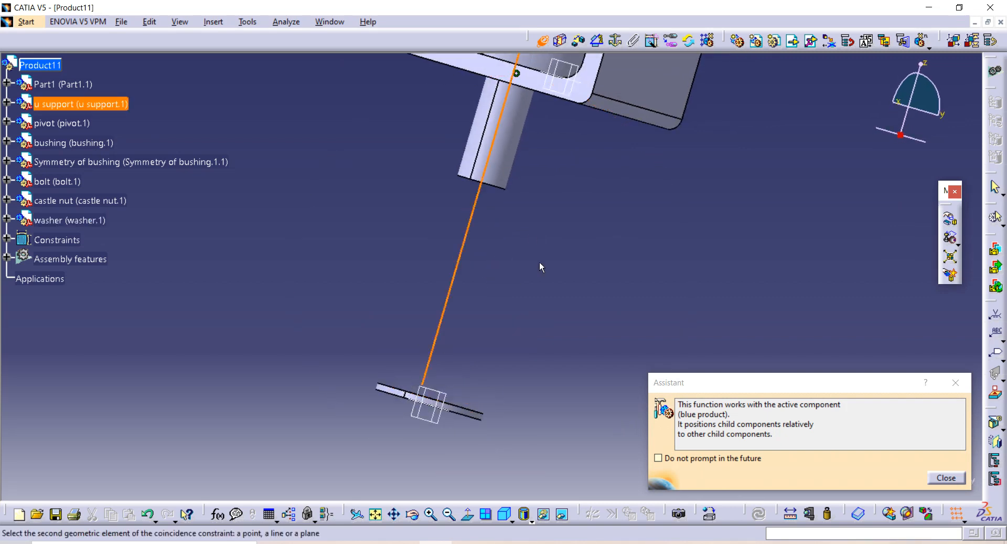
{"action": "middle_click_drag", "start_coordinate": [539, 260], "coordinate": [478, 190]}
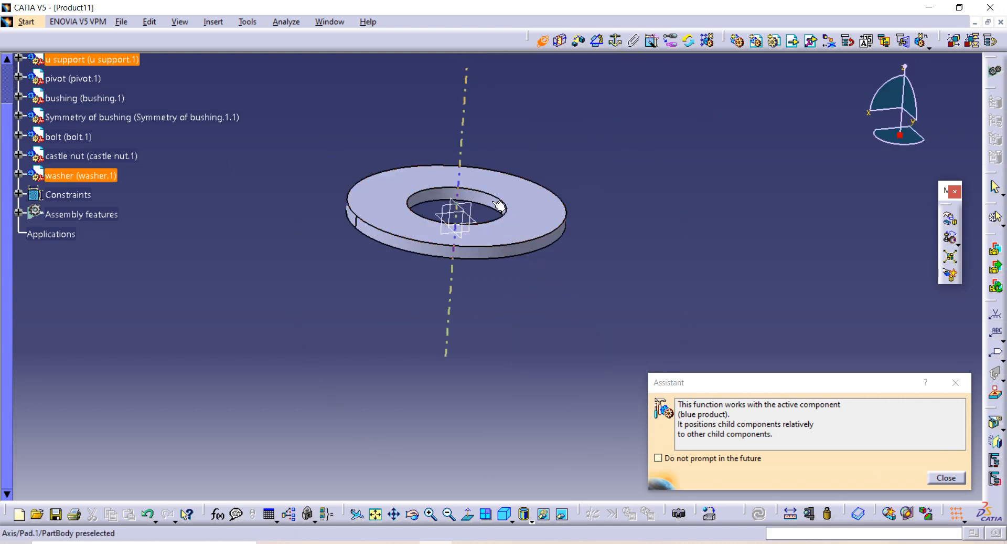
{"action": "middle_click_drag", "start_coordinate": [492, 200], "coordinate": [403, 241]}
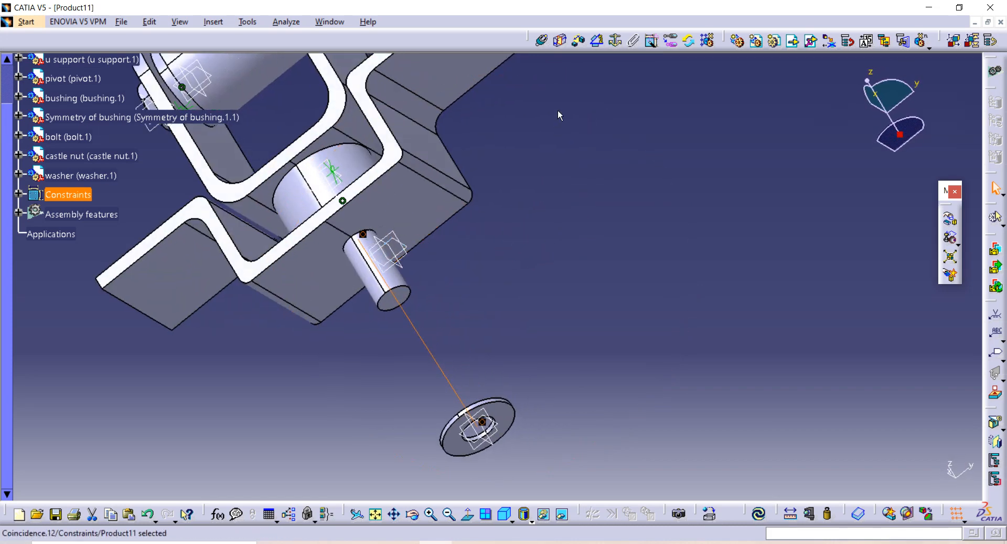
Add a 0 mm Opposite-orientation offset between the bracket's bottom face and the washer's flat face, and update the assembly
{"action": "key", "text": "Return"}
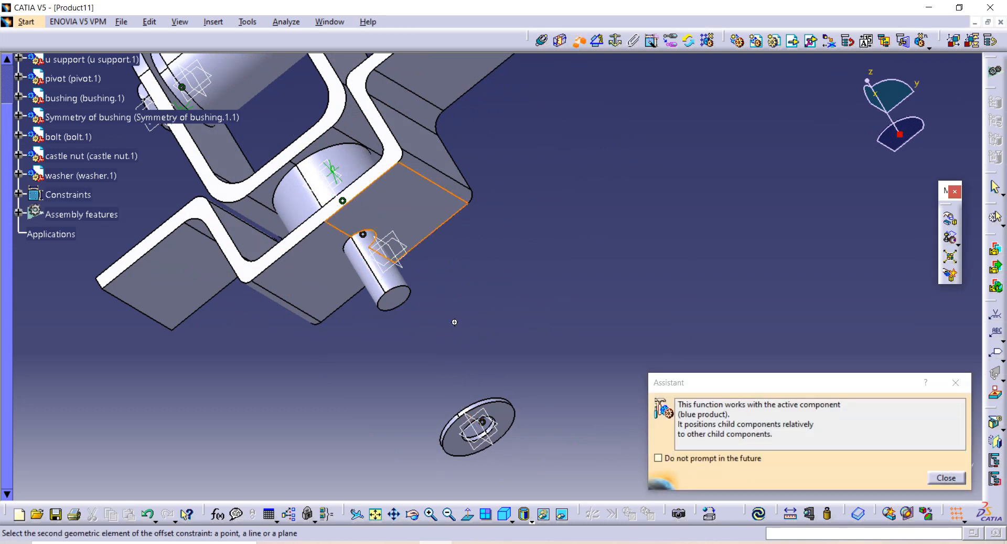
{"action": "middle_click_drag", "start_coordinate": [454, 321], "coordinate": [432, 346]}
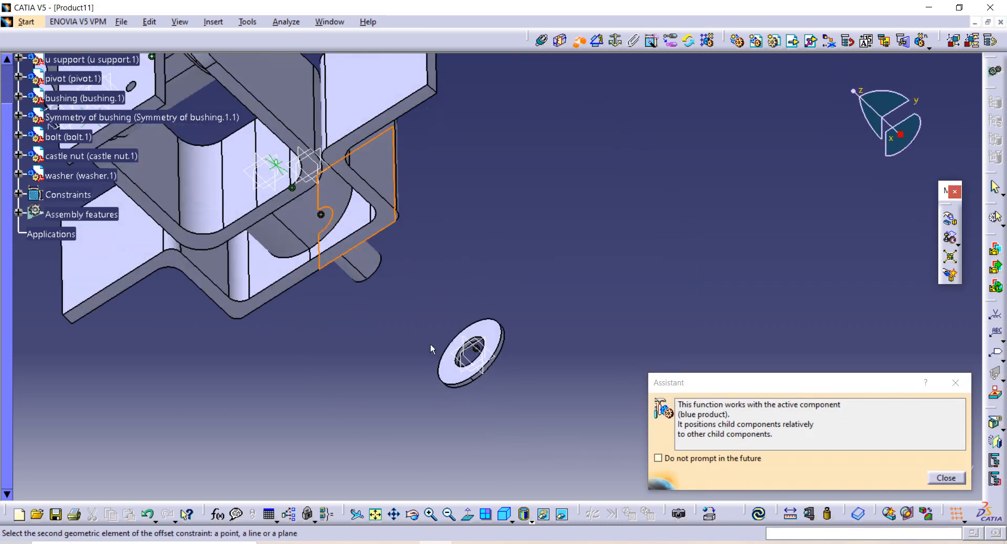
{"action": "left_click", "coordinate": [458, 369]}
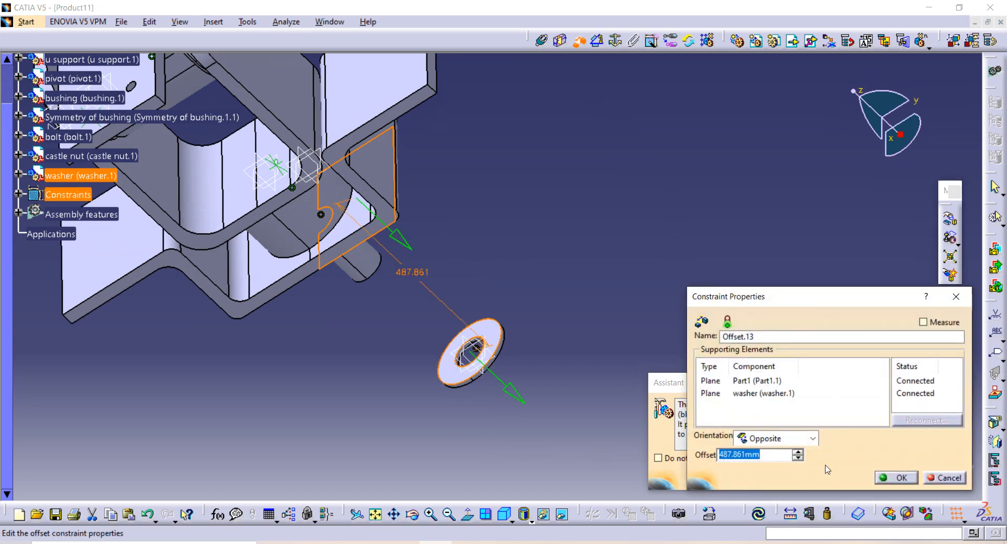
{"action": "type", "text": "0"}
{"action": "left_click", "coordinate": [896, 477]}
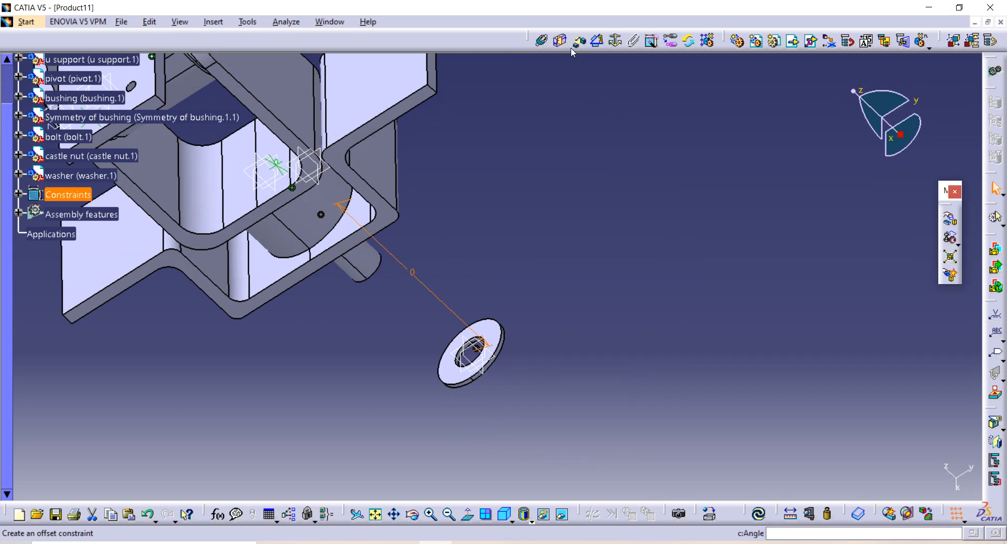
{"action": "left_click", "coordinate": [761, 515]}
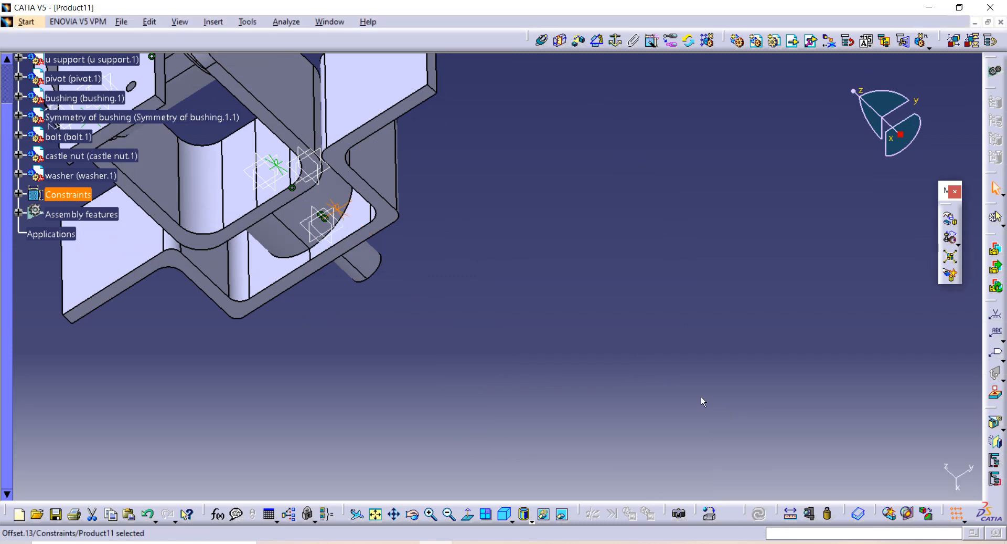
Insert the existing self locking nut part into Product11, checking the exploded view in Shock Assembly.pdf before returning to CATIA
{"action": "middle_click_drag", "start_coordinate": [502, 293], "coordinate": [556, 260]}
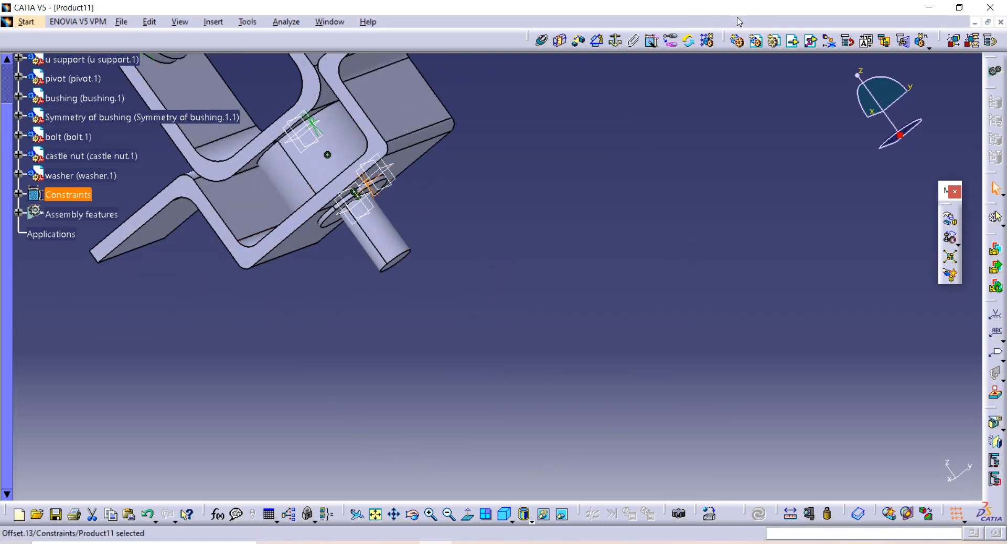
{"action": "left_click", "coordinate": [795, 43]}
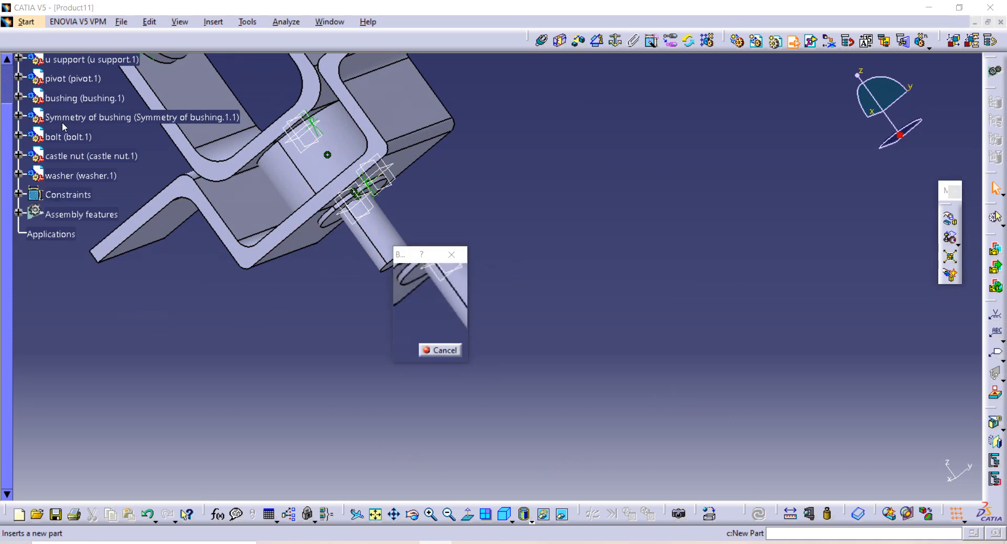
{"action": "left_click", "coordinate": [161, 156]}
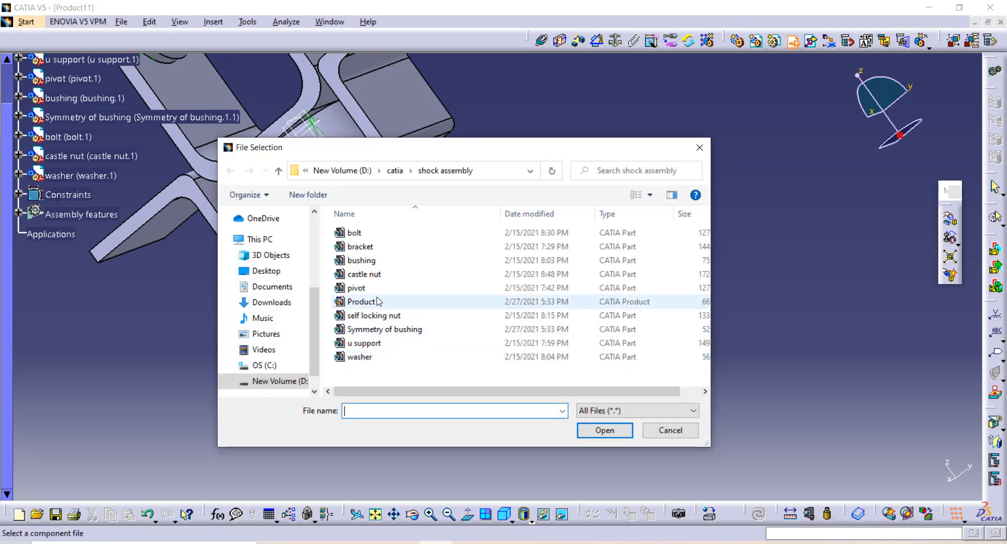
{"action": "left_click", "coordinate": [385, 316]}
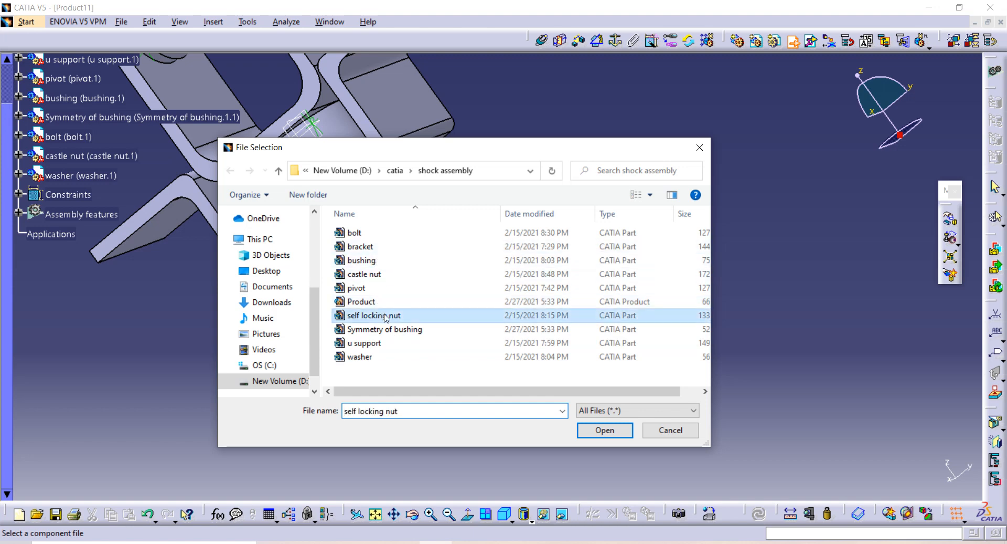
{"action": "left_click", "coordinate": [604, 429]}
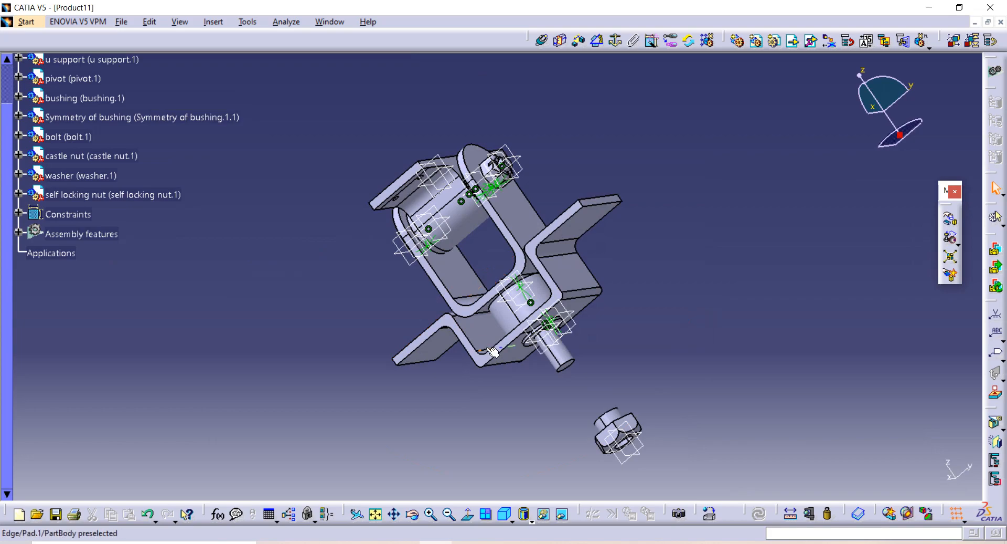
{"action": "left_click", "coordinate": [339, 542]}
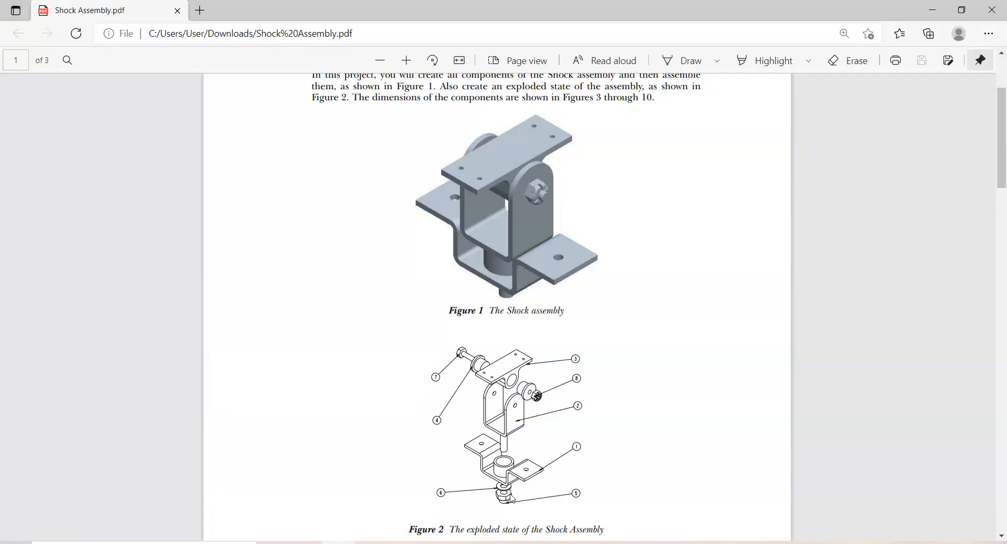
{"action": "left_click", "coordinate": [465, 541]}
{"action": "middle_click_drag", "start_coordinate": [584, 351], "coordinate": [588, 354]}
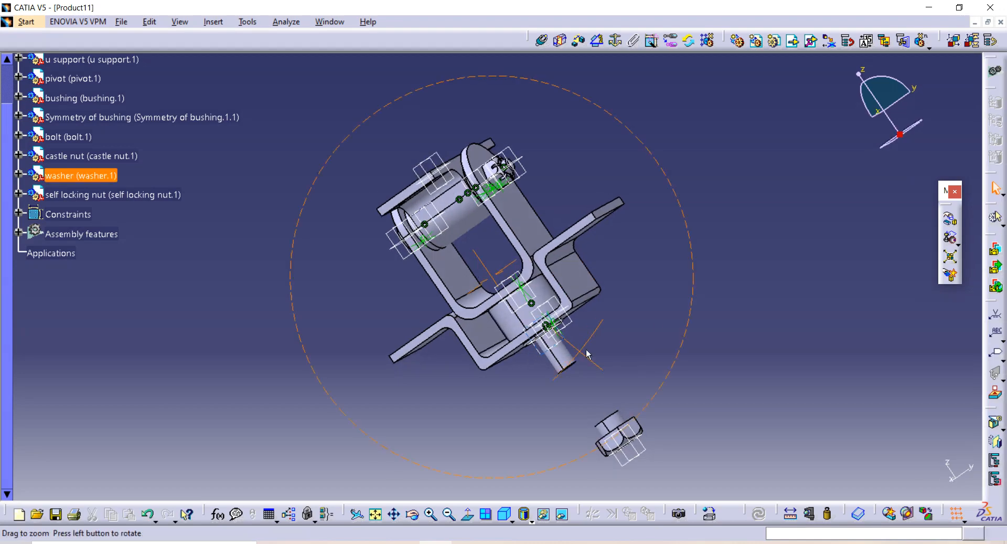
Flip the self locking nut around the Y axis so its hexagonal end faces the u support's lower shank
{"action": "left_click", "coordinate": [951, 218]}
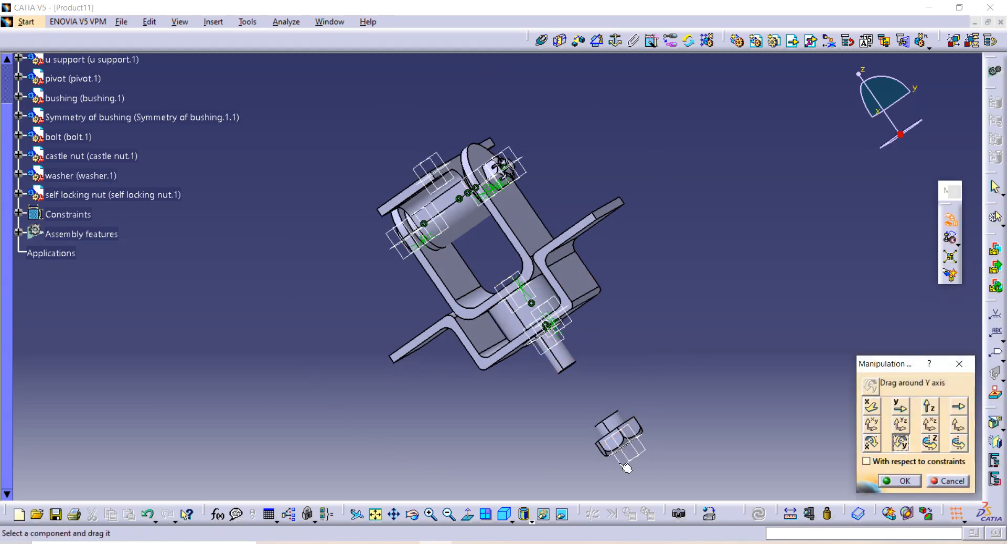
{"action": "left_click_drag", "start_coordinate": [626, 467], "coordinate": [675, 480]}
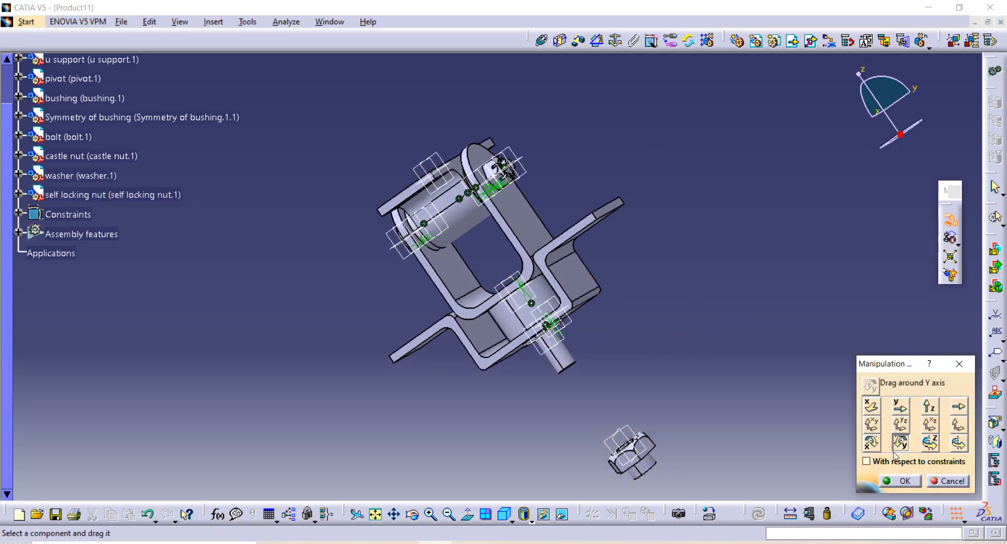
{"action": "left_click", "coordinate": [903, 480]}
Add a coincidence constraint between the axis of the u support's lower shank and the self locking nut's hole axis
{"action": "middle_click_drag", "start_coordinate": [726, 427], "coordinate": [604, 296]}
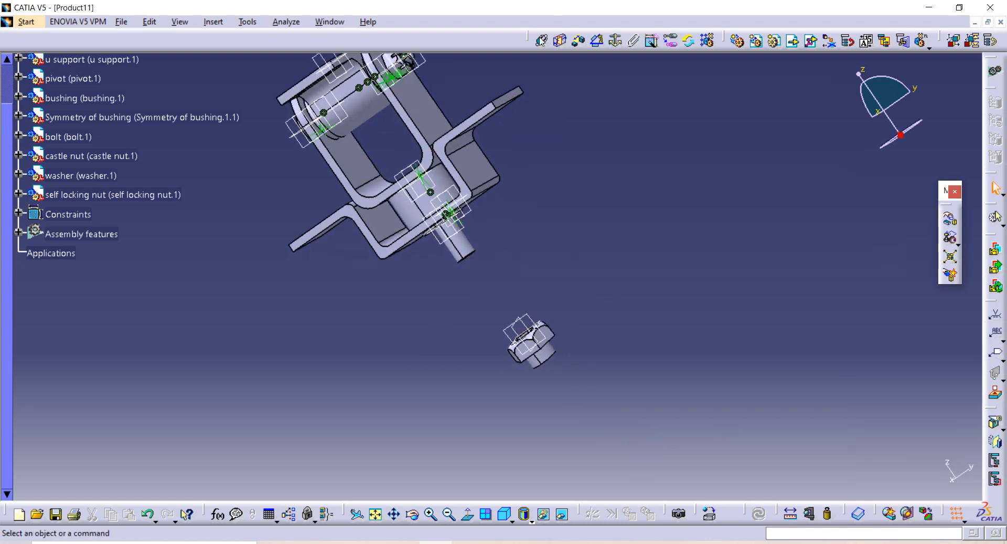
{"action": "left_click", "coordinate": [996, 314]}
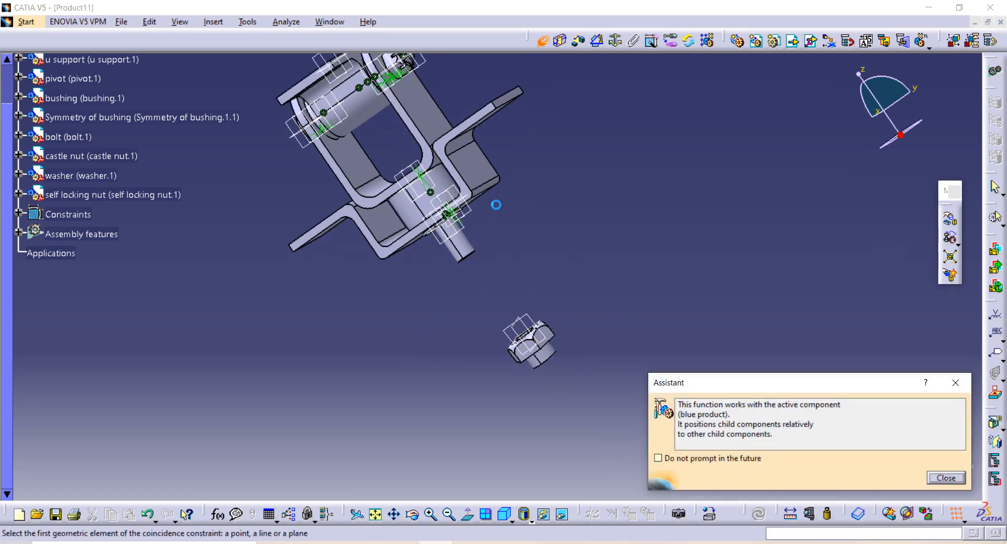
{"action": "left_click", "coordinate": [462, 251]}
{"action": "middle_click_drag", "start_coordinate": [458, 283], "coordinate": [551, 211]}
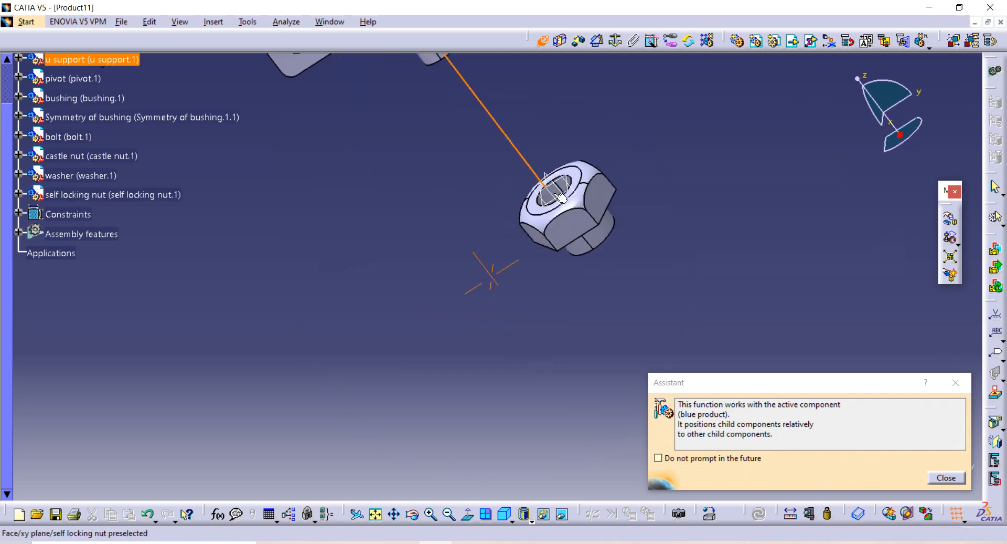
{"action": "left_click", "coordinate": [584, 209]}
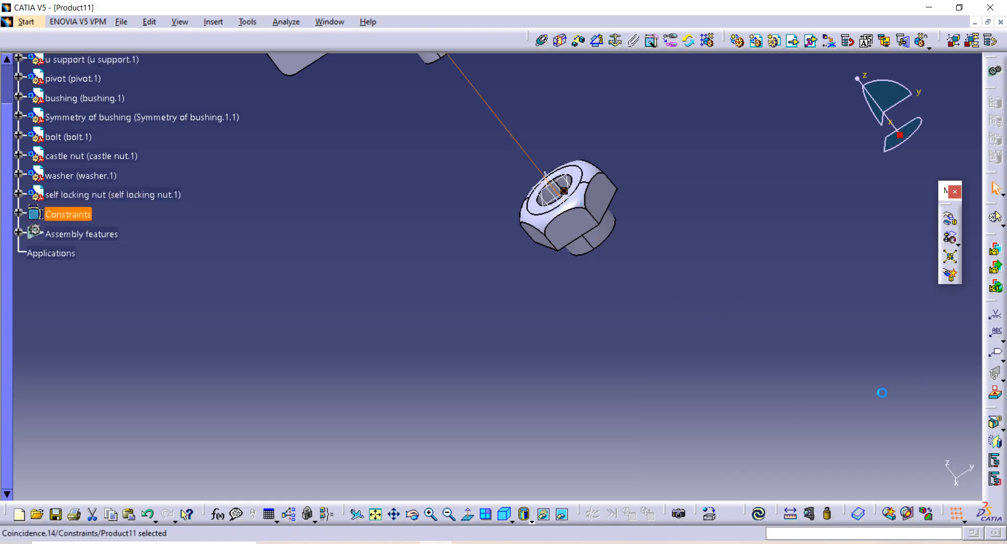
Add a 0 mm Opposite-orientation offset between the washer's outer flat face and the self locking nut's flat ring face, and update the assembly
{"action": "middle_click_drag", "start_coordinate": [715, 185], "coordinate": [727, 261]}
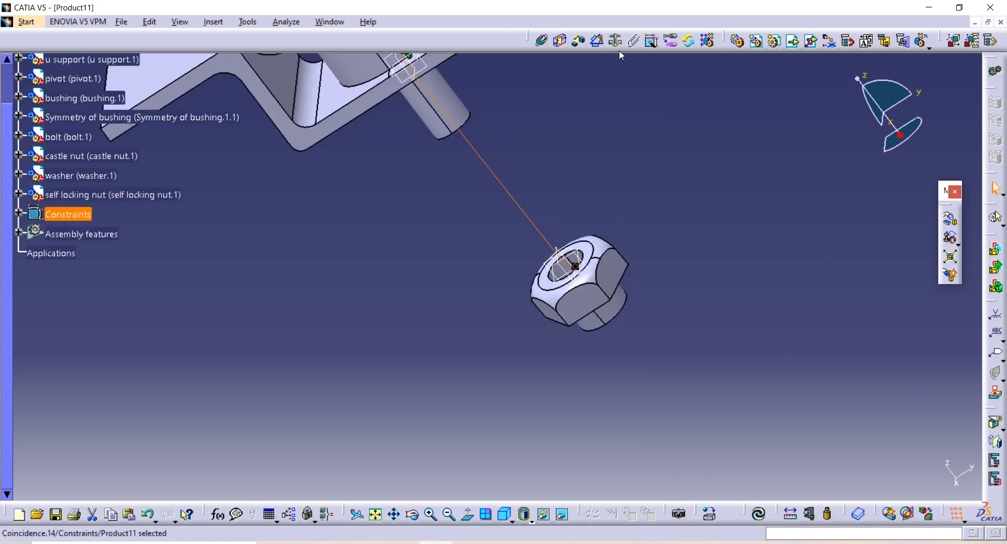
{"action": "left_click", "coordinate": [579, 41]}
{"action": "middle_click_drag", "start_coordinate": [584, 198], "coordinate": [559, 93]}
{"action": "left_click", "coordinate": [415, 199]}
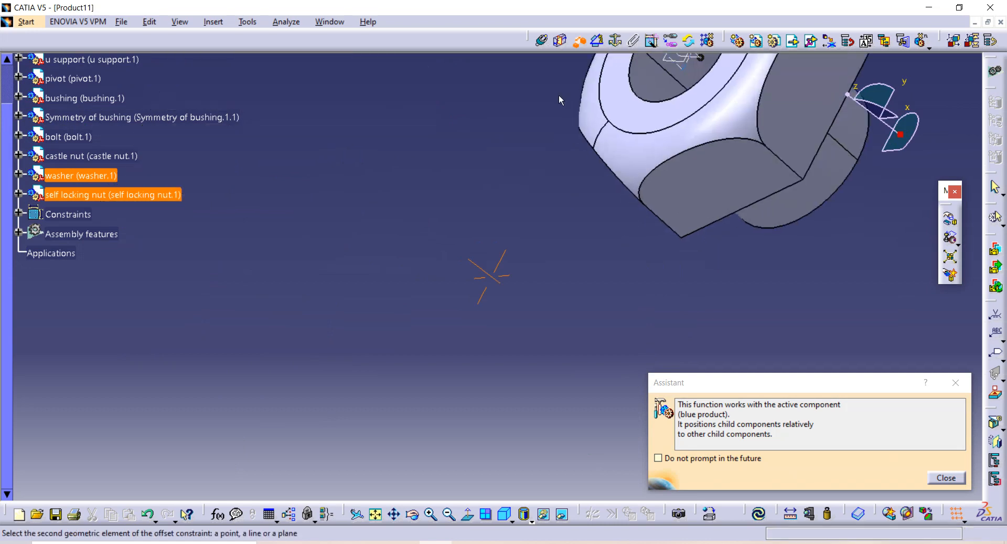
{"action": "left_click", "coordinate": [645, 112]}
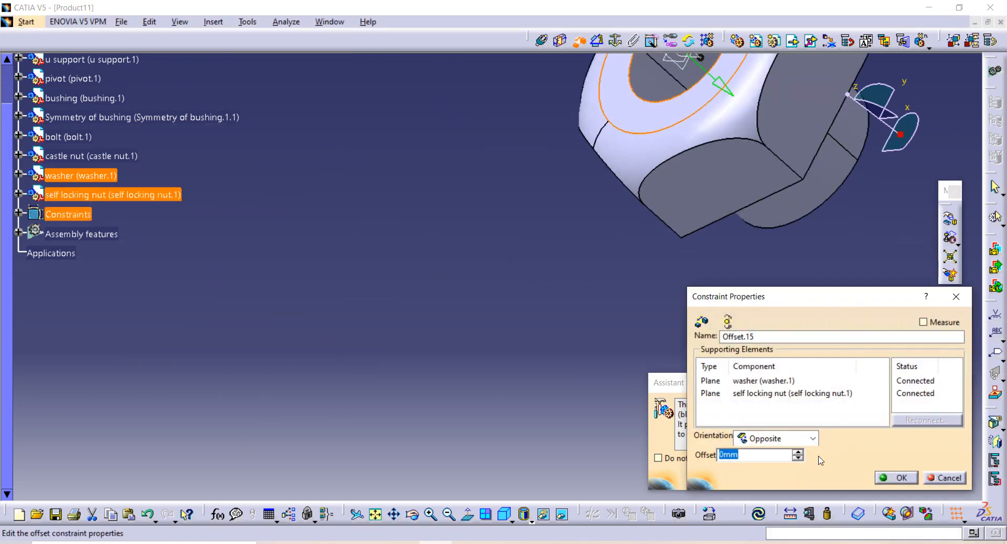
{"action": "left_click", "coordinate": [902, 477]}
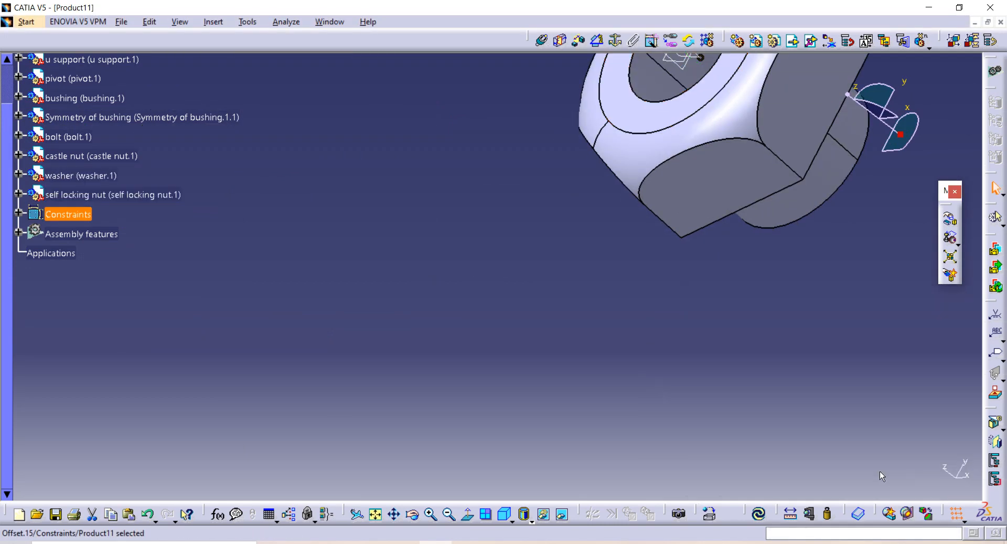
{"action": "left_click", "coordinate": [757, 514]}
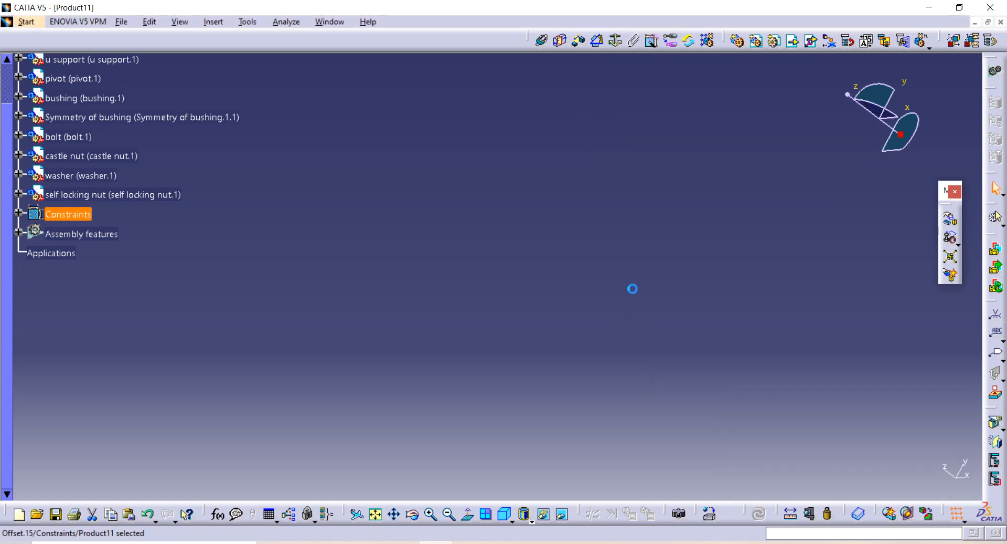
{"action": "middle_click_drag", "start_coordinate": [632, 335], "coordinate": [647, 306]}
{"action": "scroll", "coordinate": [726, 199], "scroll_direction": "down", "scroll_amount": 1}
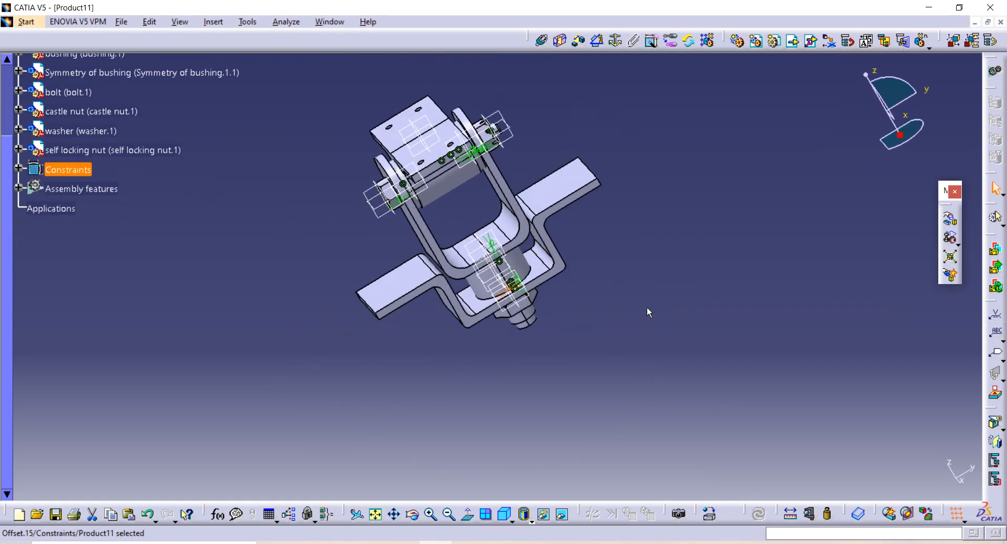